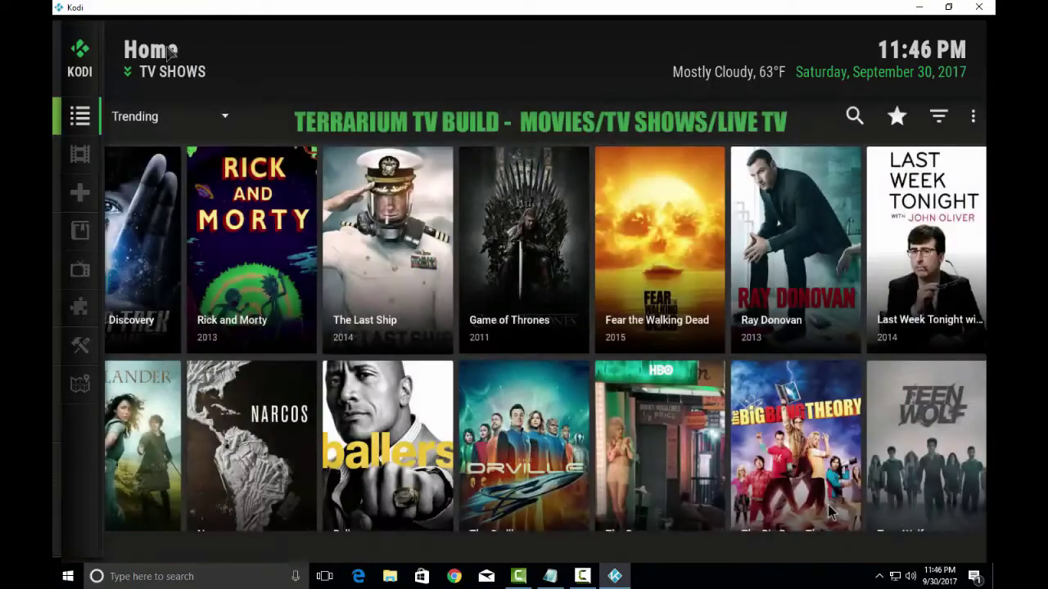
- Open the TV Shows section and browse its titles down past The Confession Tapes
mouse_move(138, 118)
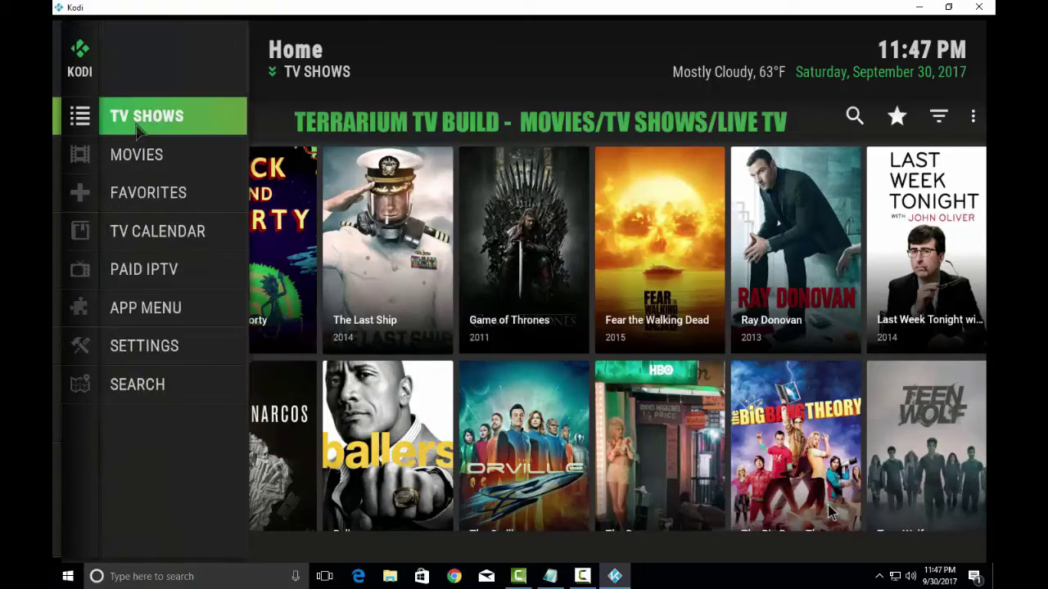
click(150, 118)
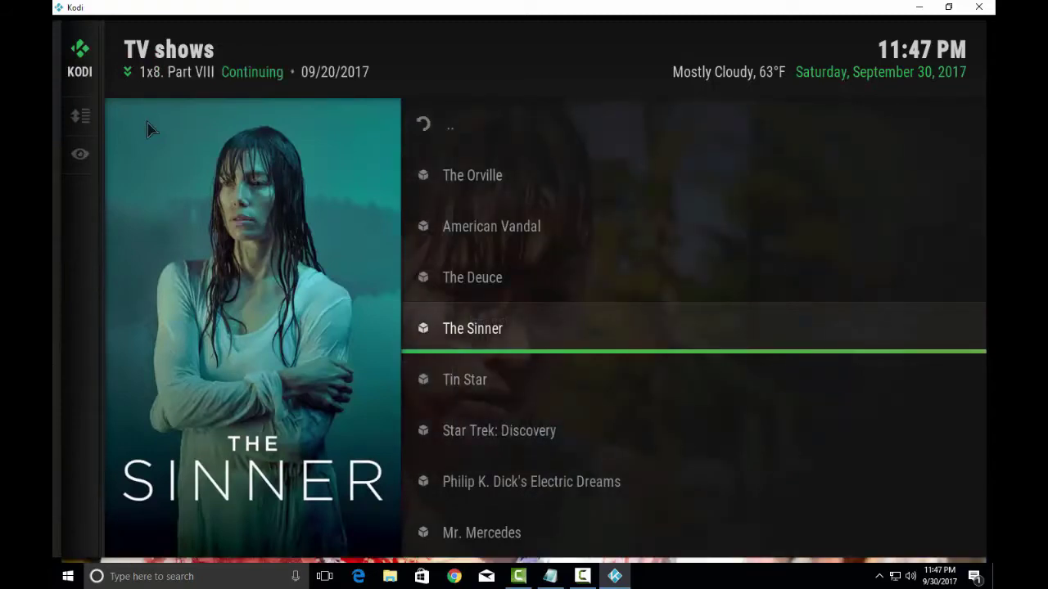
key(Down)
key(Down)
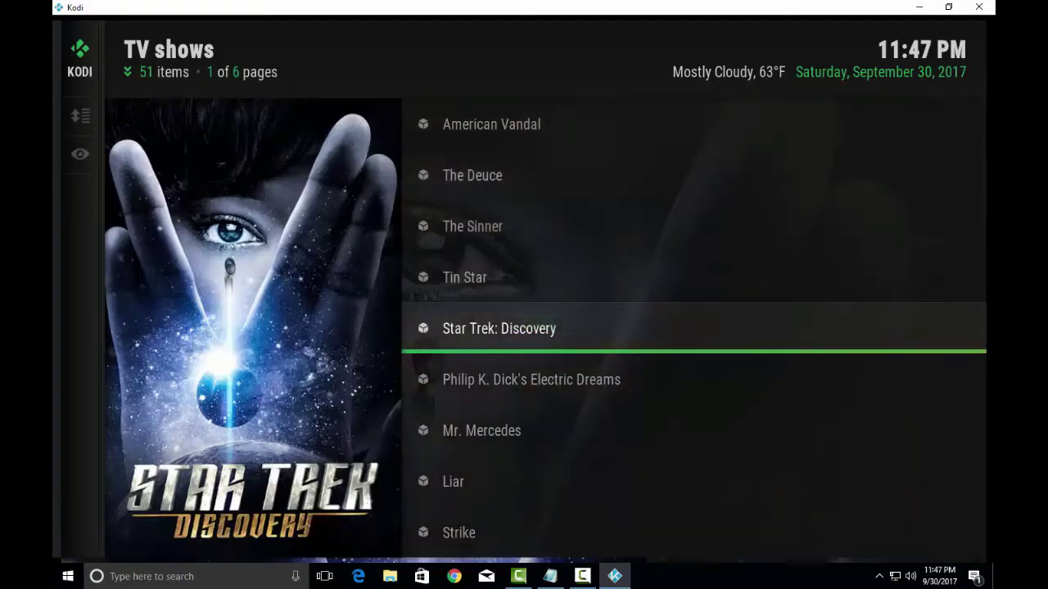
key(Down)
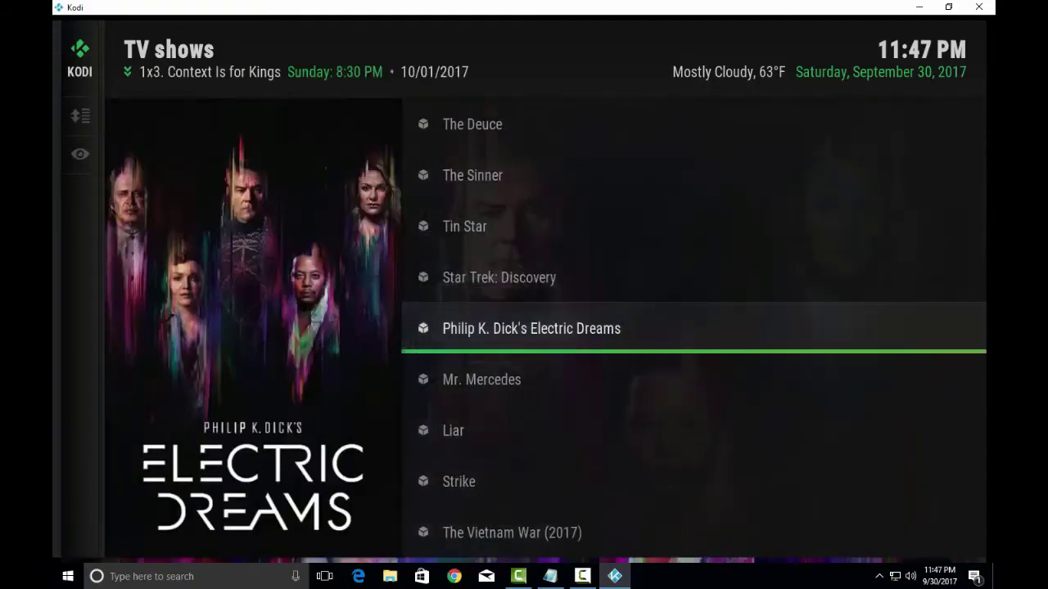
key(Down)
key(Down)
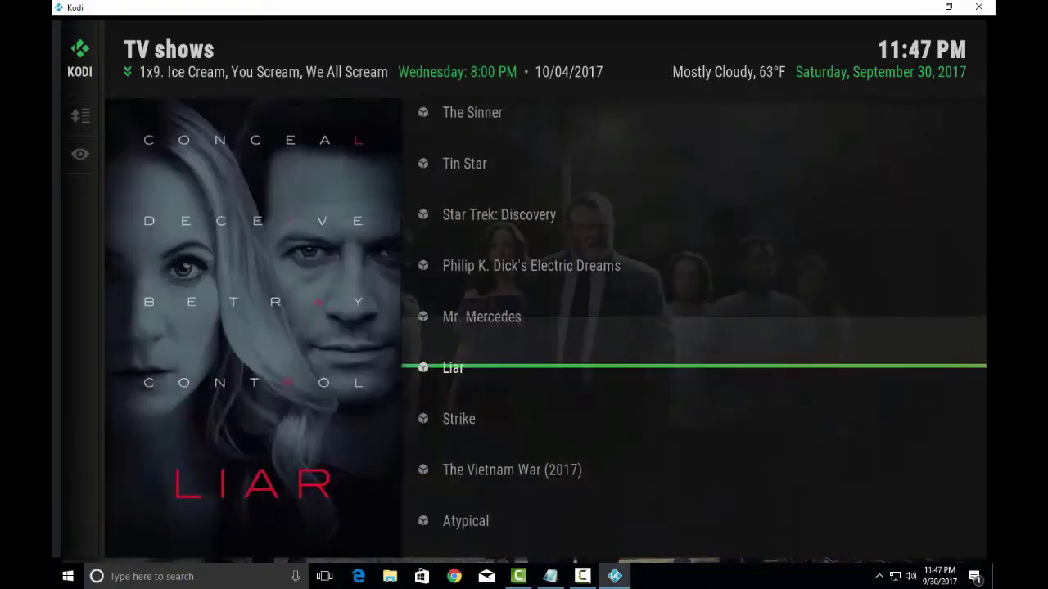
key(Down)
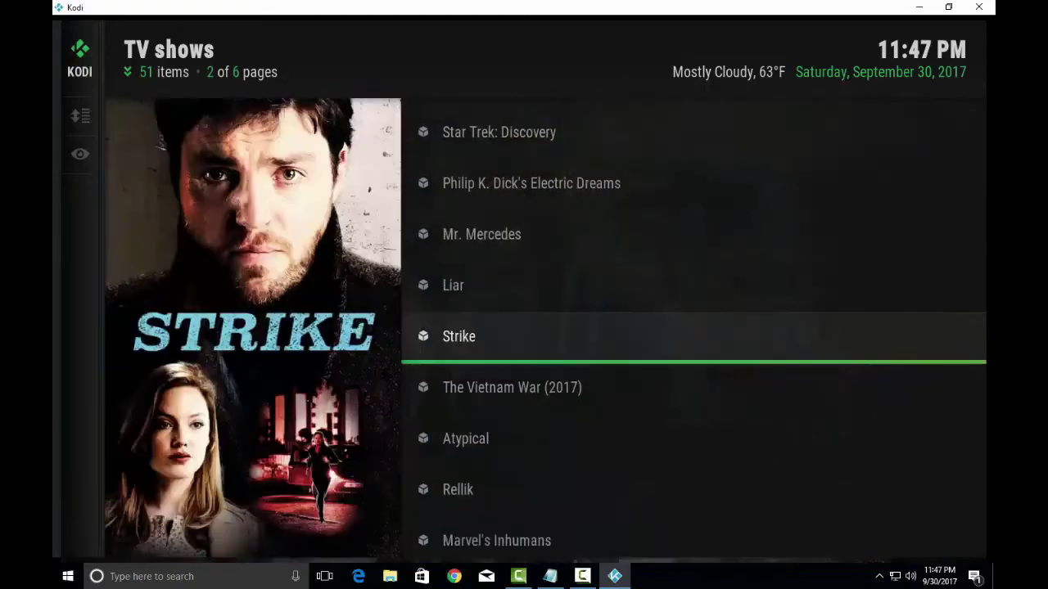
key(Down)
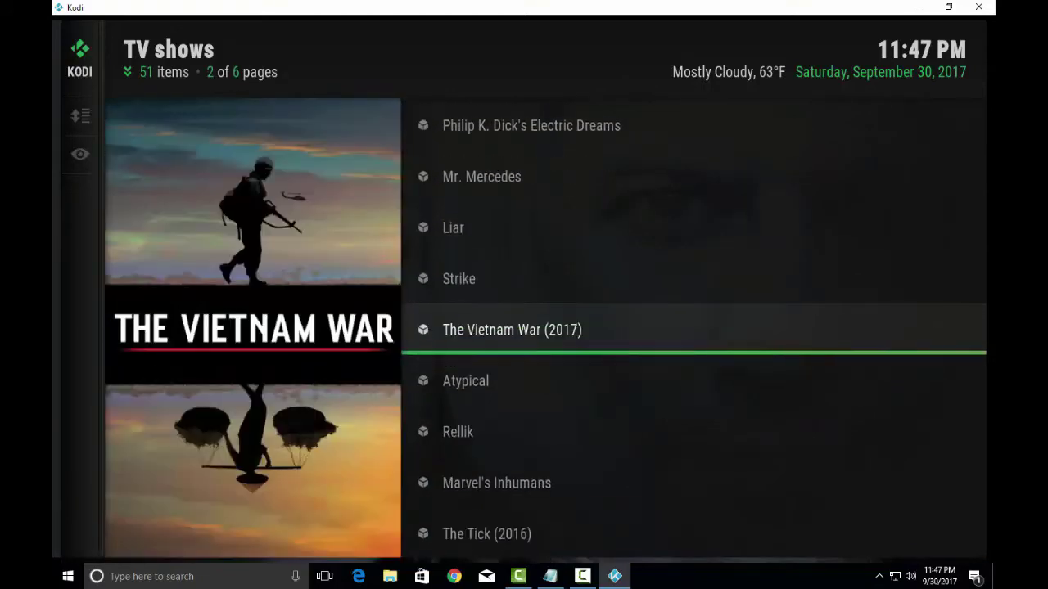
key(Down)
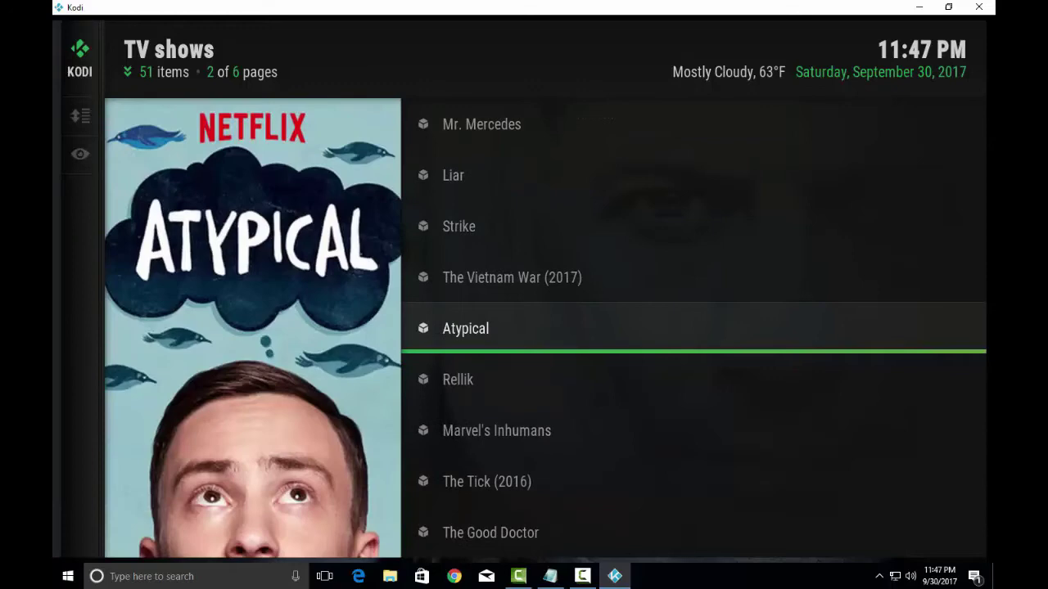
key(Down)
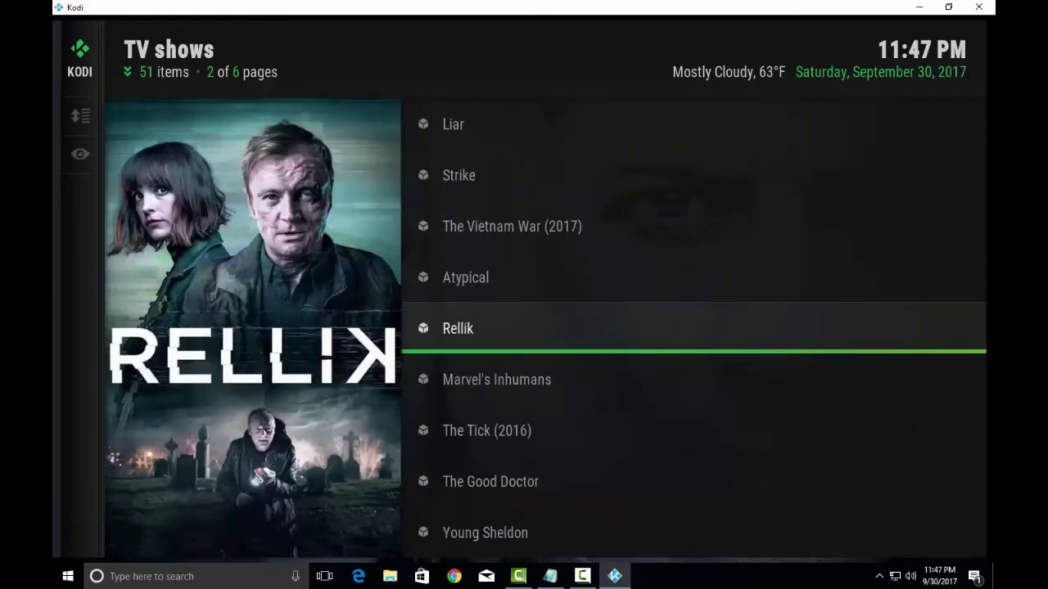
key(Down)
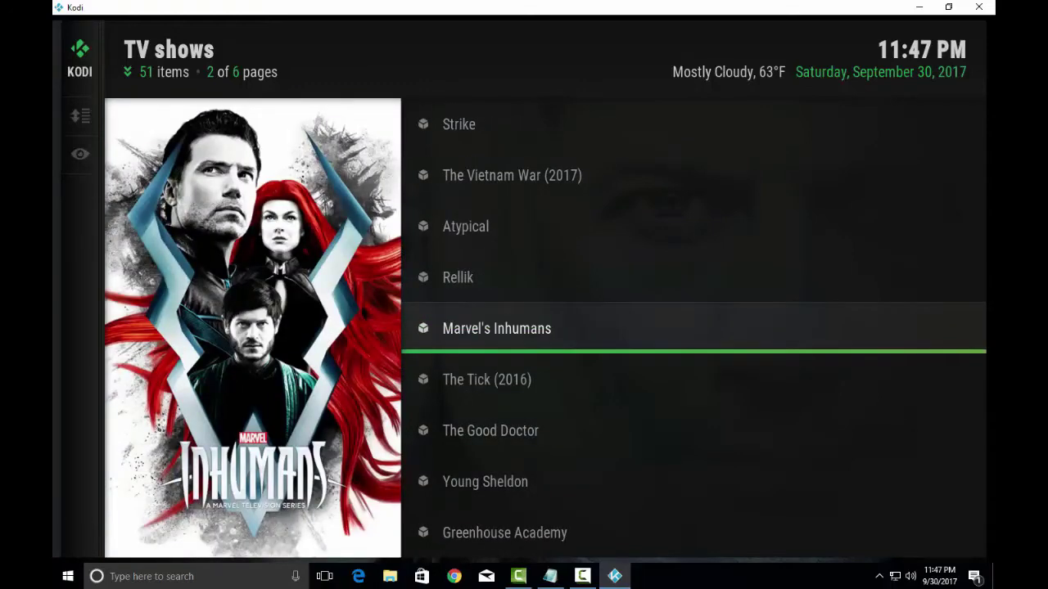
key(Down)
key(Down)
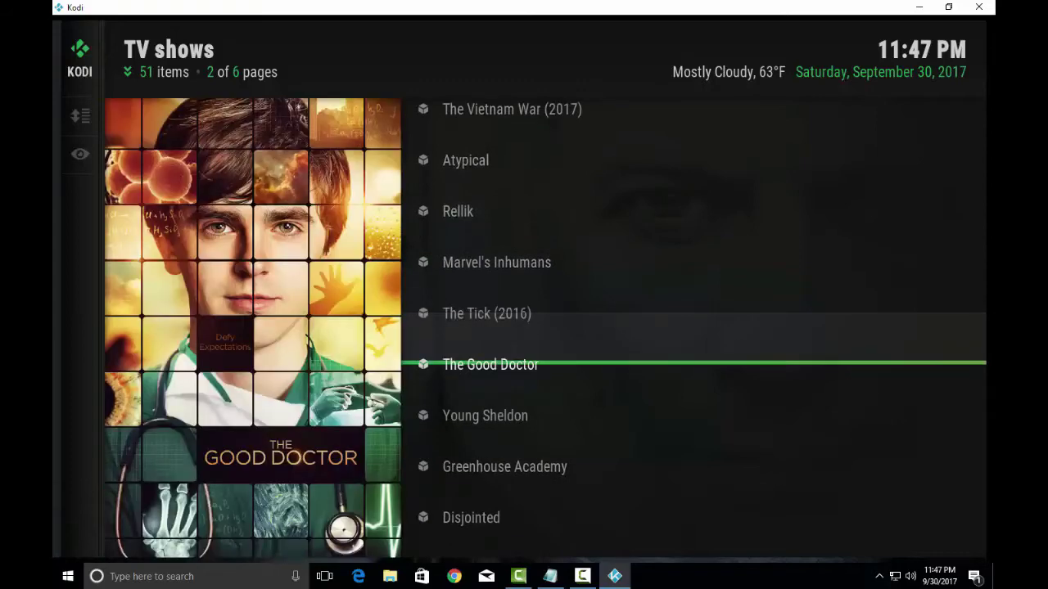
key(Down)
key(Down)
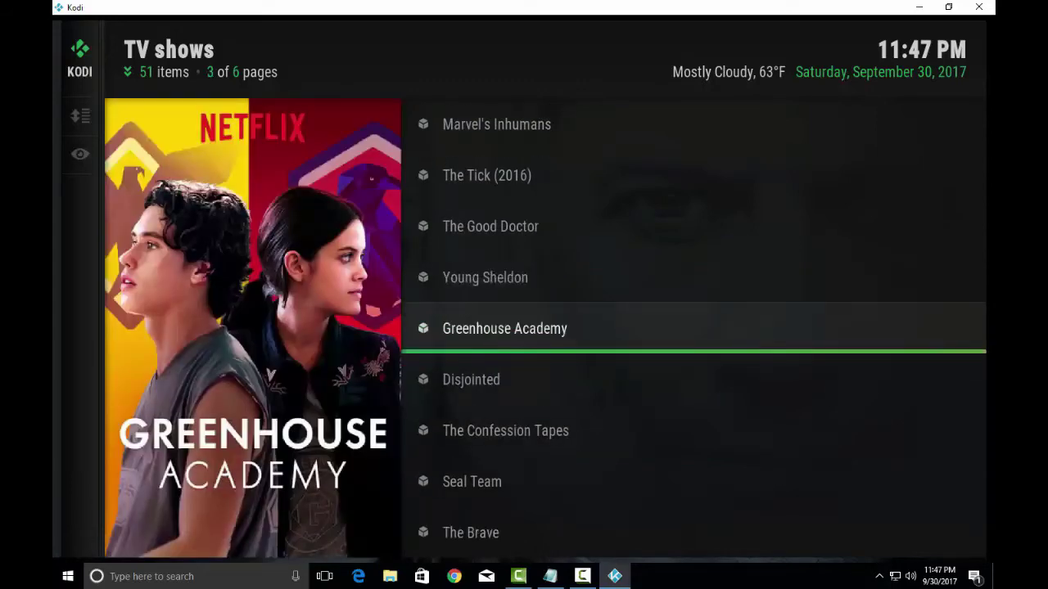
key(Down)
key(Down)
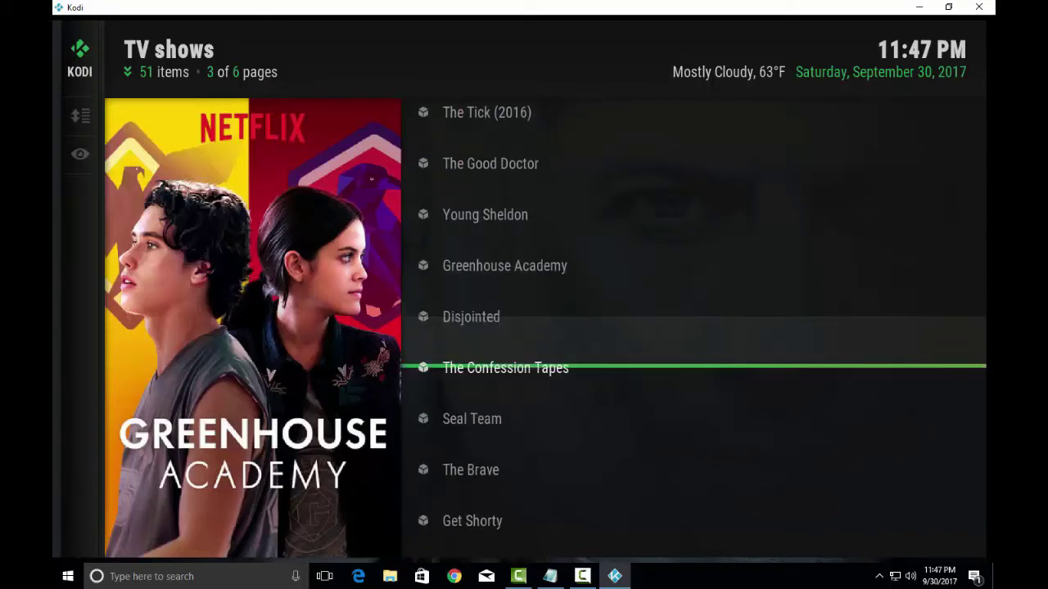
key(Down)
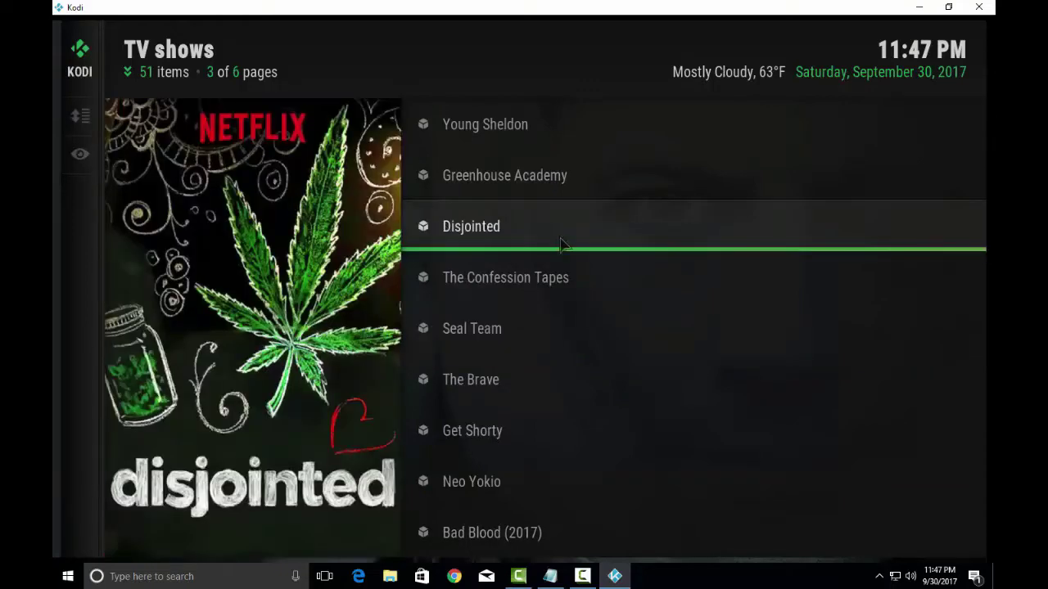
- Go back up to The Orville at the start of the TV shows list and return to the home screen
scroll(565, 239, up, 9)
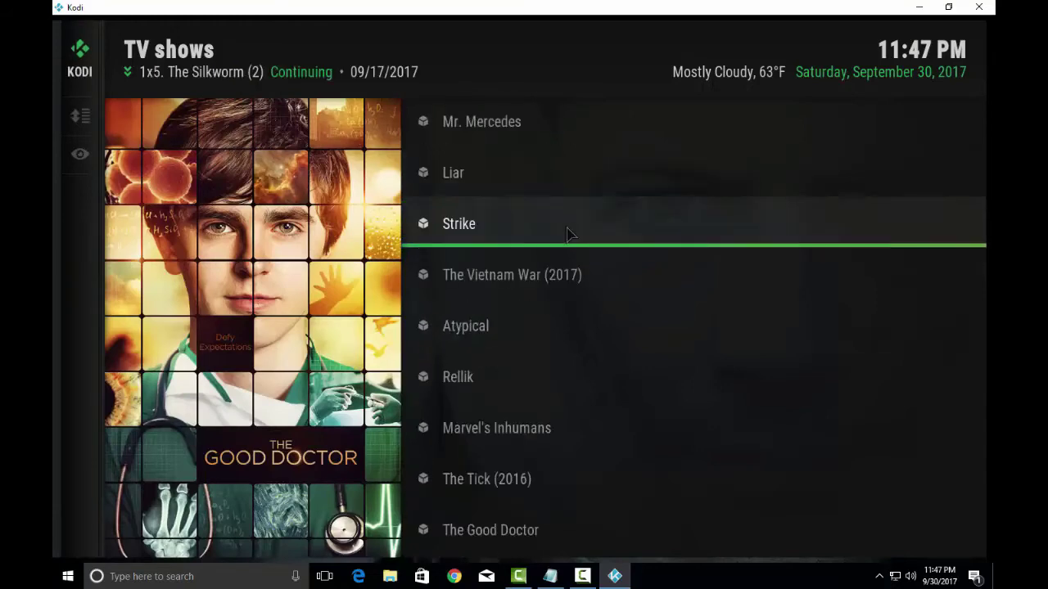
scroll(571, 234, up, 7)
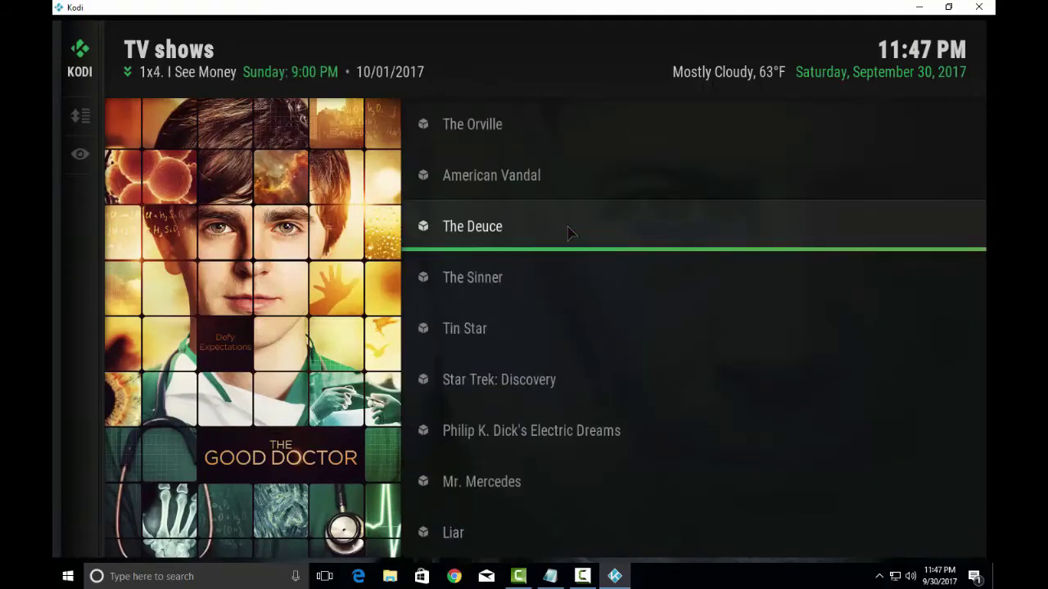
scroll(569, 233, up, 3)
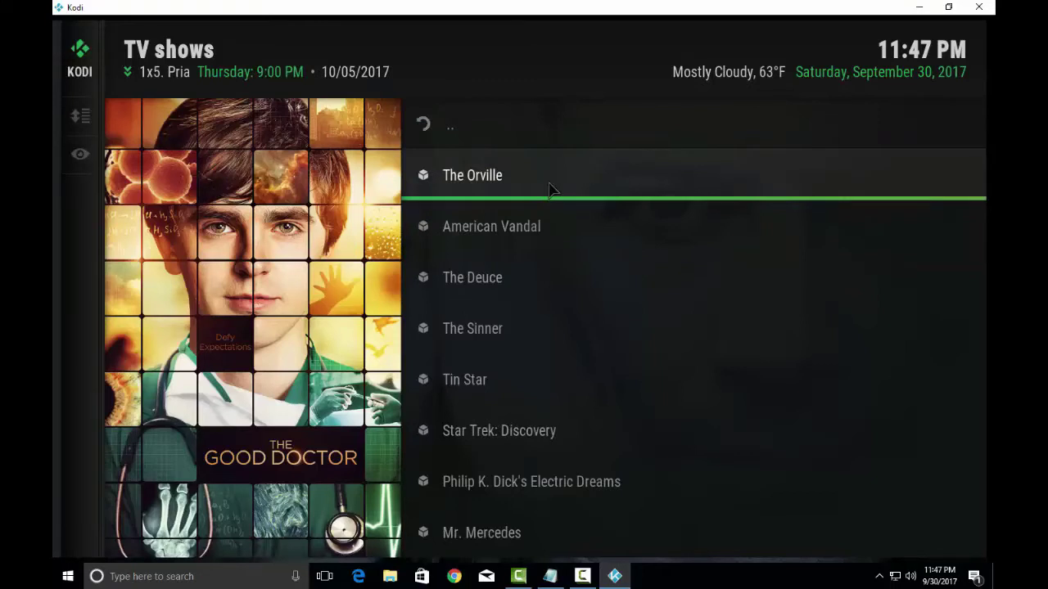
right_click(550, 190)
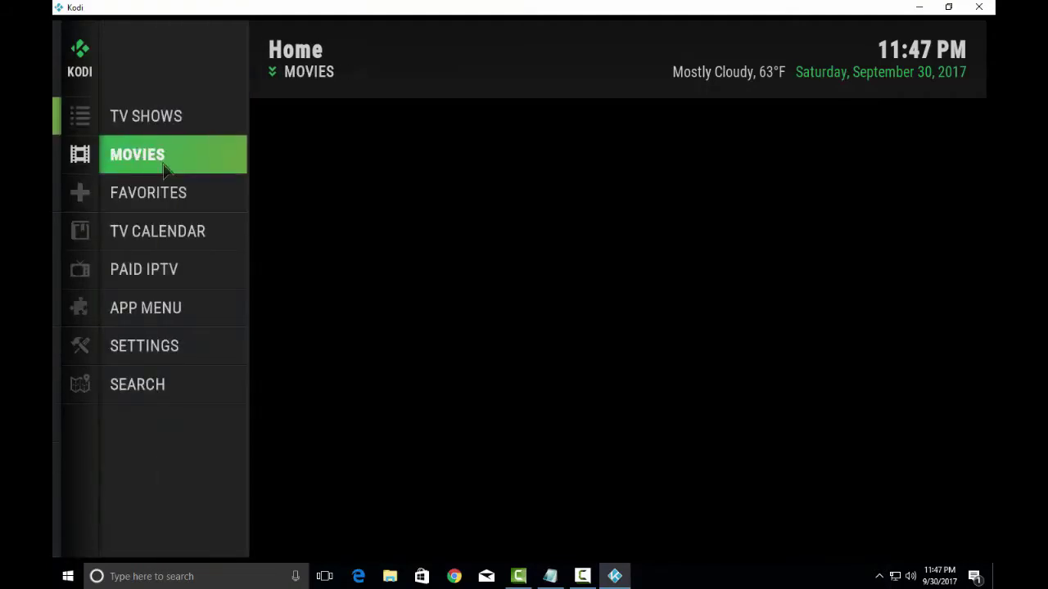
- Open the Movies section, browse its titles from Baby Driver to Spider-Man: Homecoming, and return to the home screen
click(164, 169)
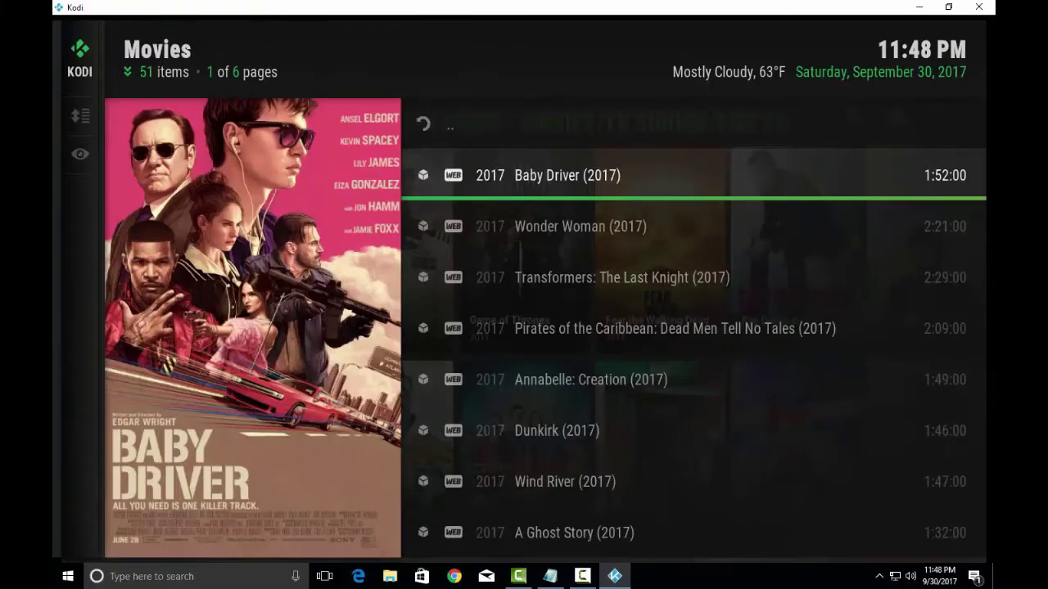
click(580, 226)
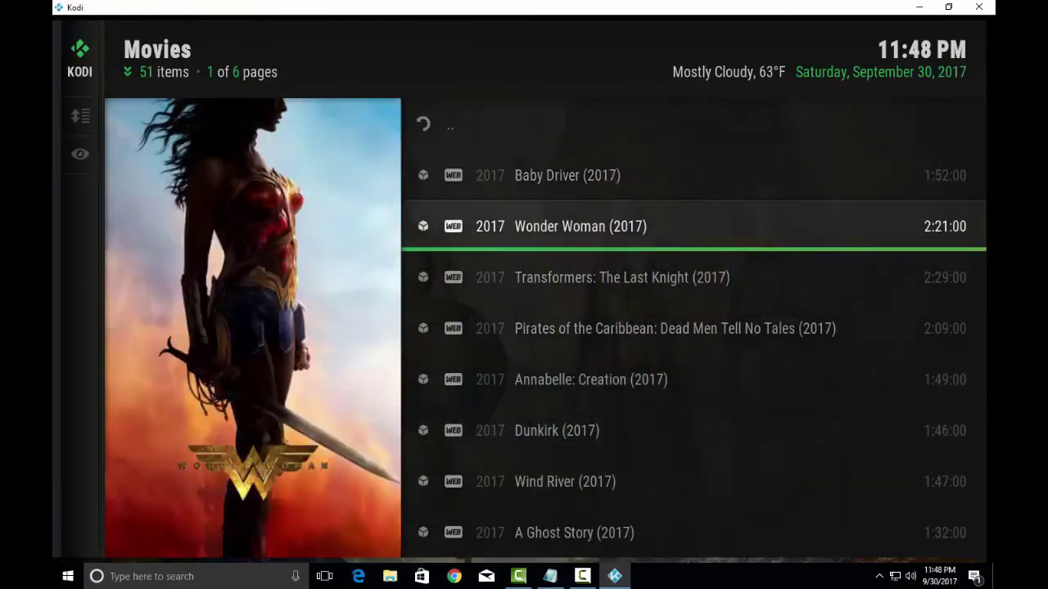
click(621, 277)
click(675, 328)
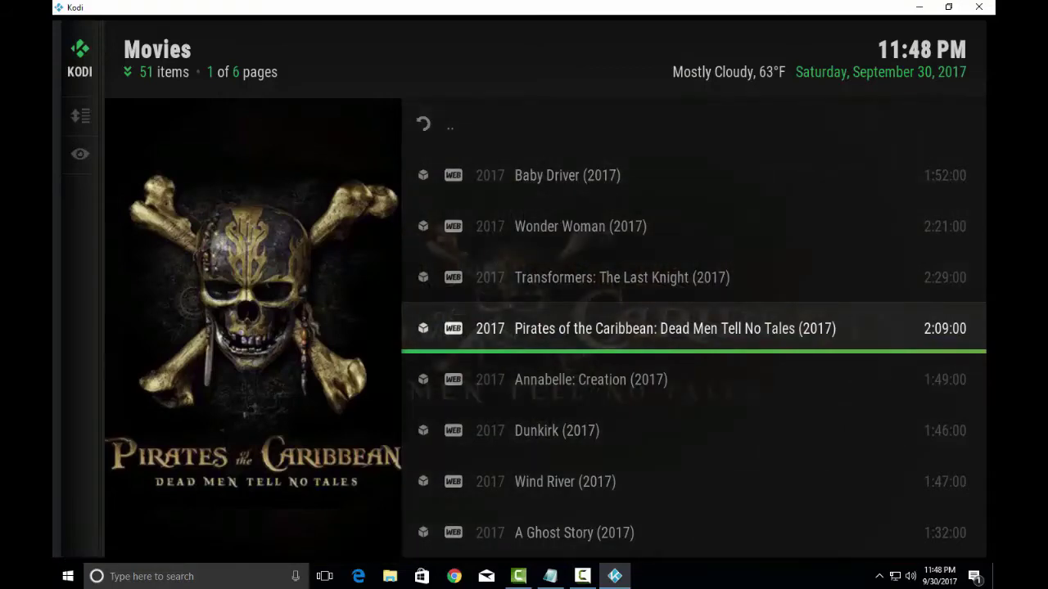
click(591, 379)
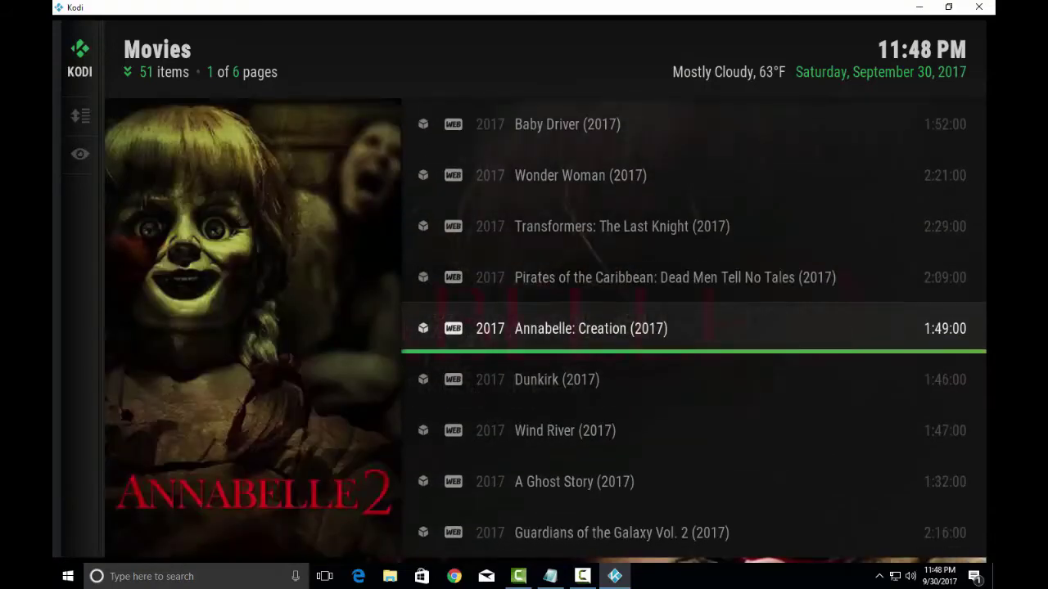
click(556, 379)
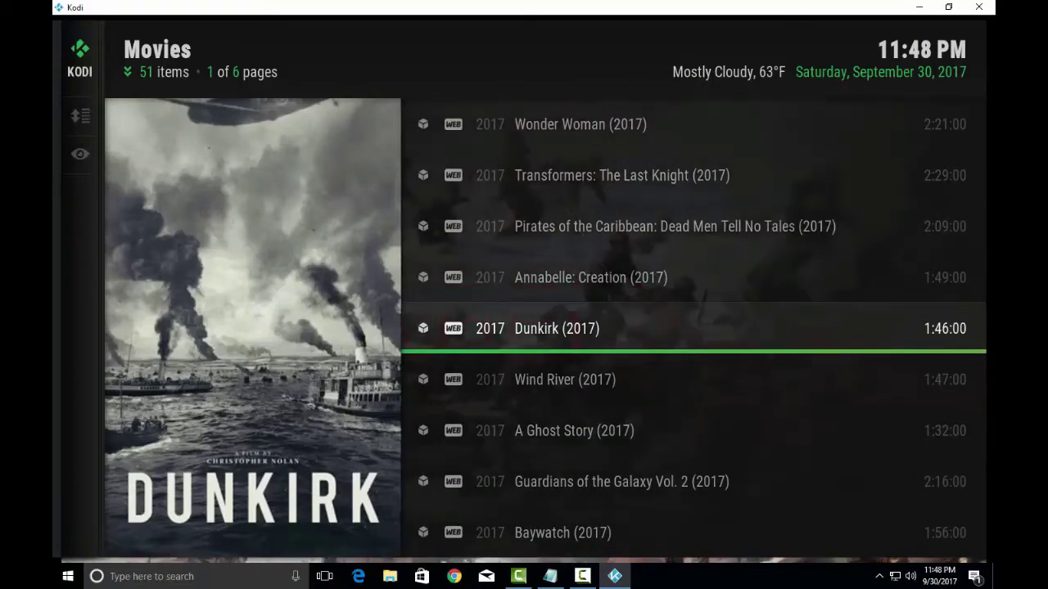
click(565, 379)
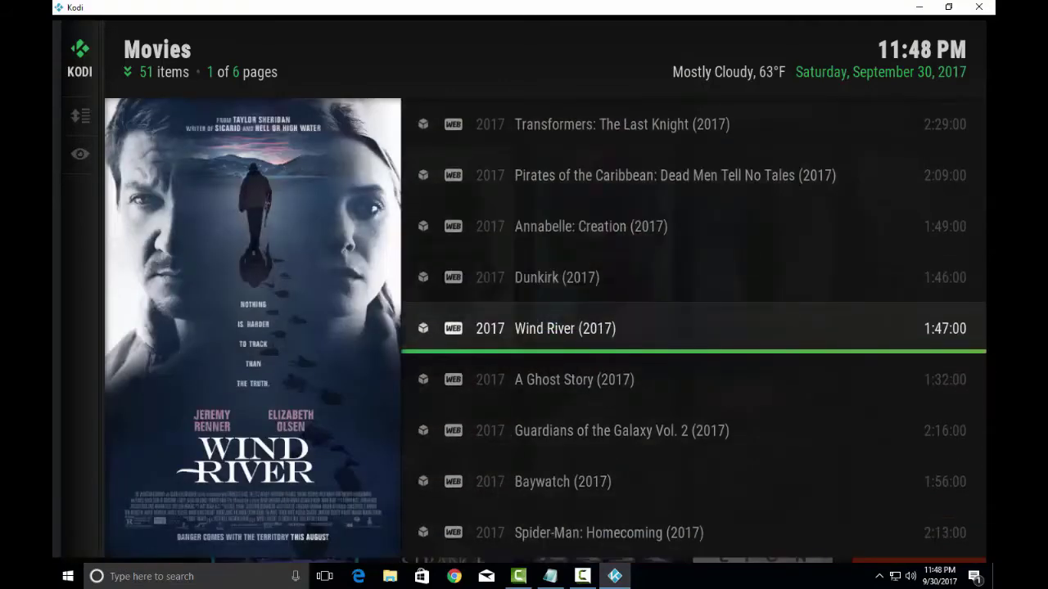
click(573, 379)
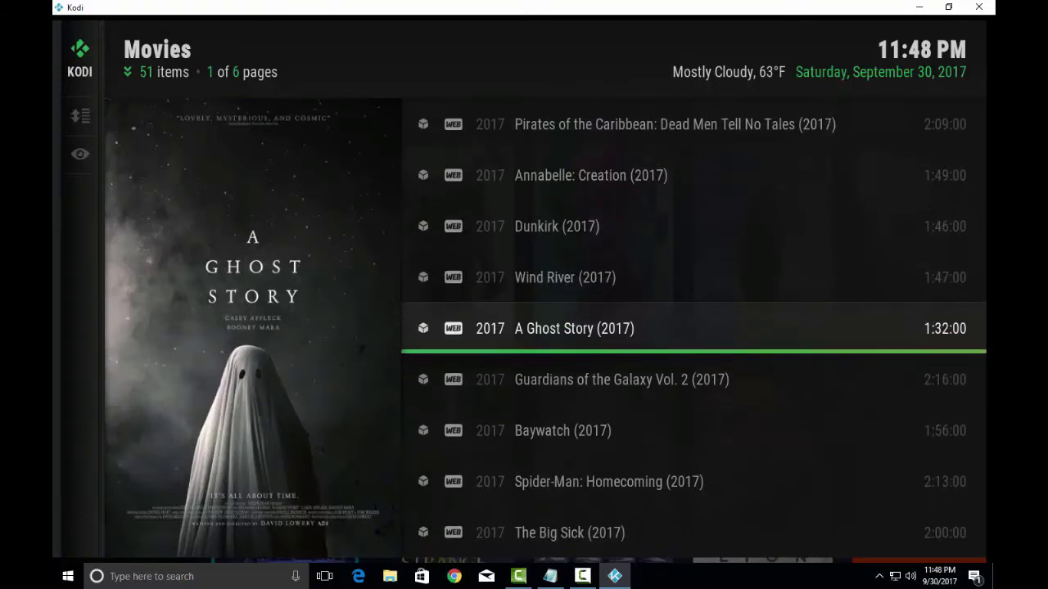
click(573, 379)
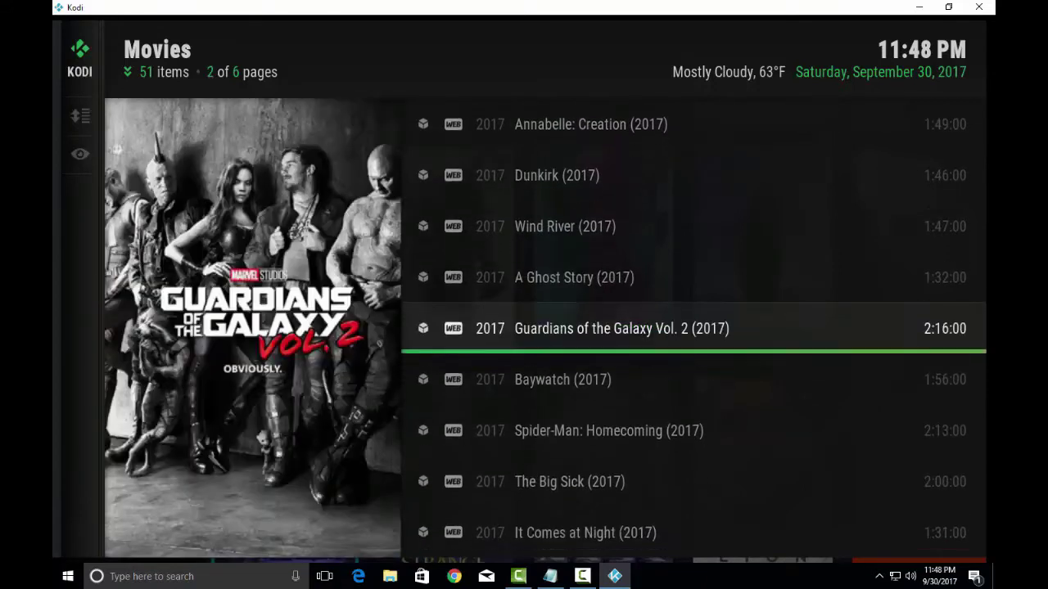
click(572, 379)
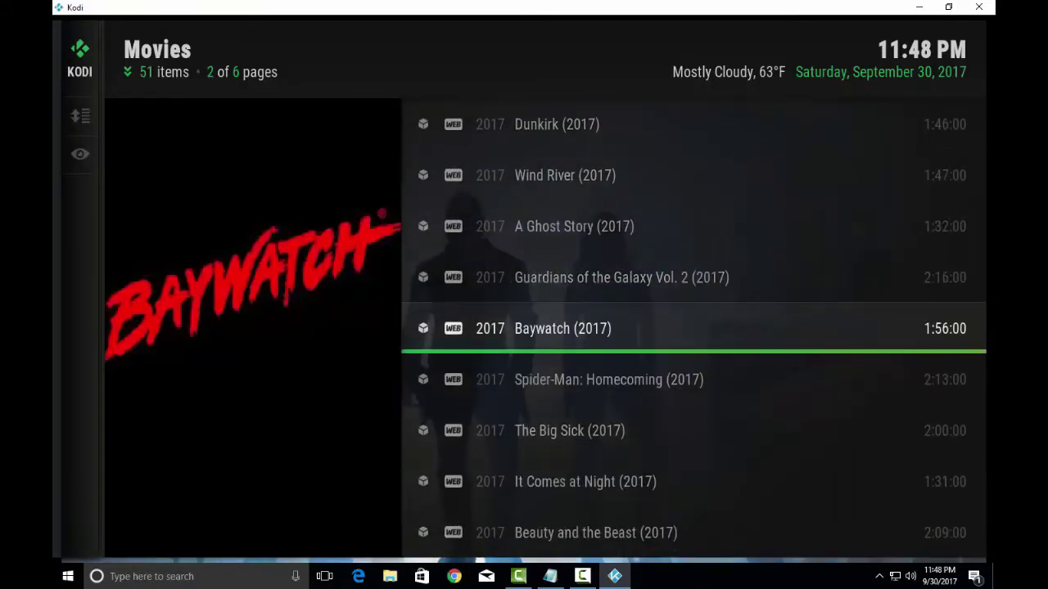
click(608, 379)
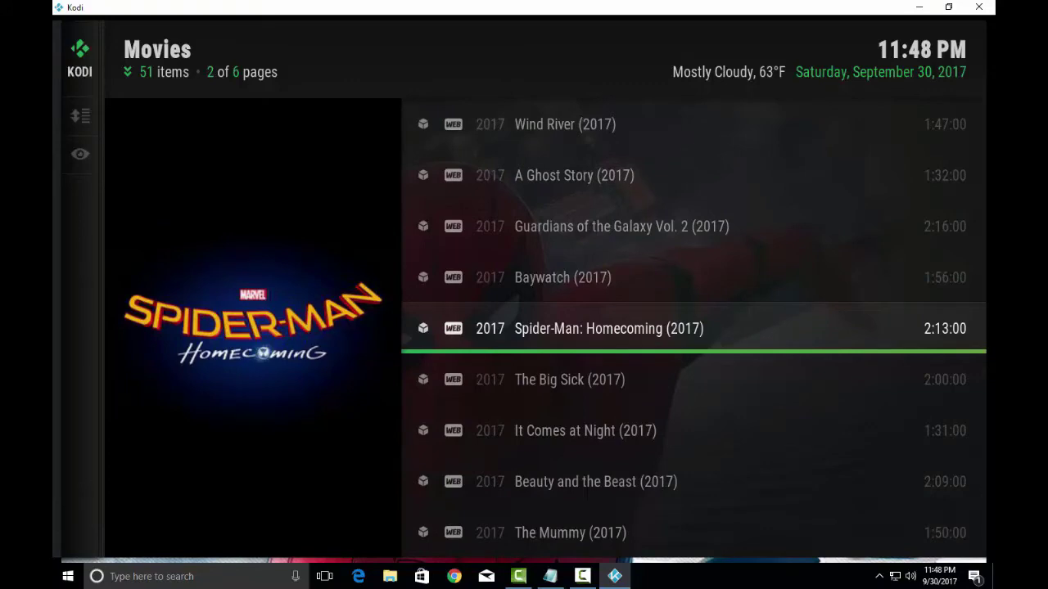
key(BackSpace)
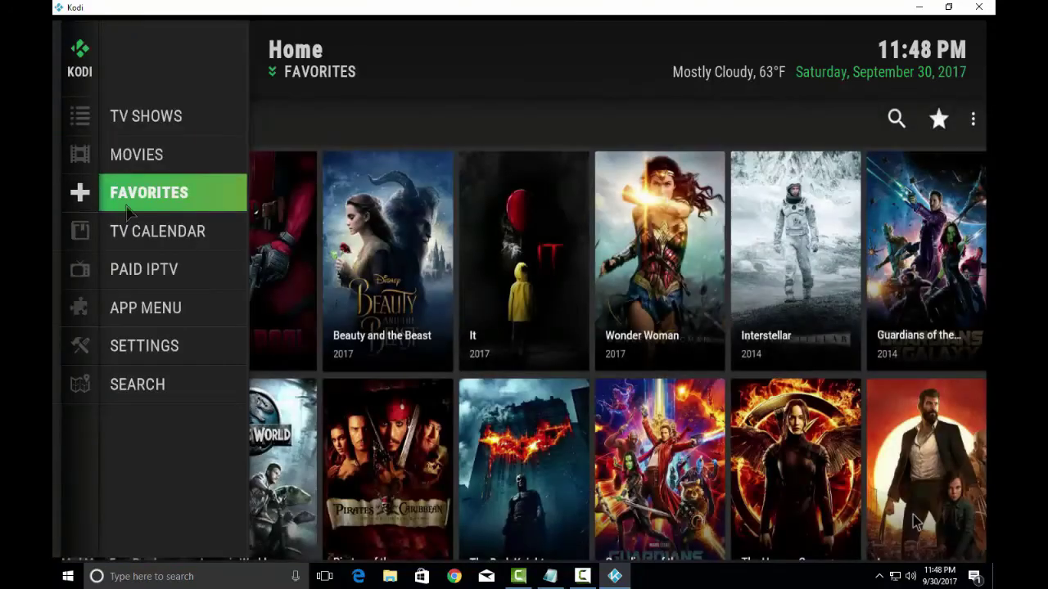
- Preview the TV Calendar, Paid IPTV, App Menu and Settings entries of the home menu, and return to TV Shows
mouse_move(131, 229)
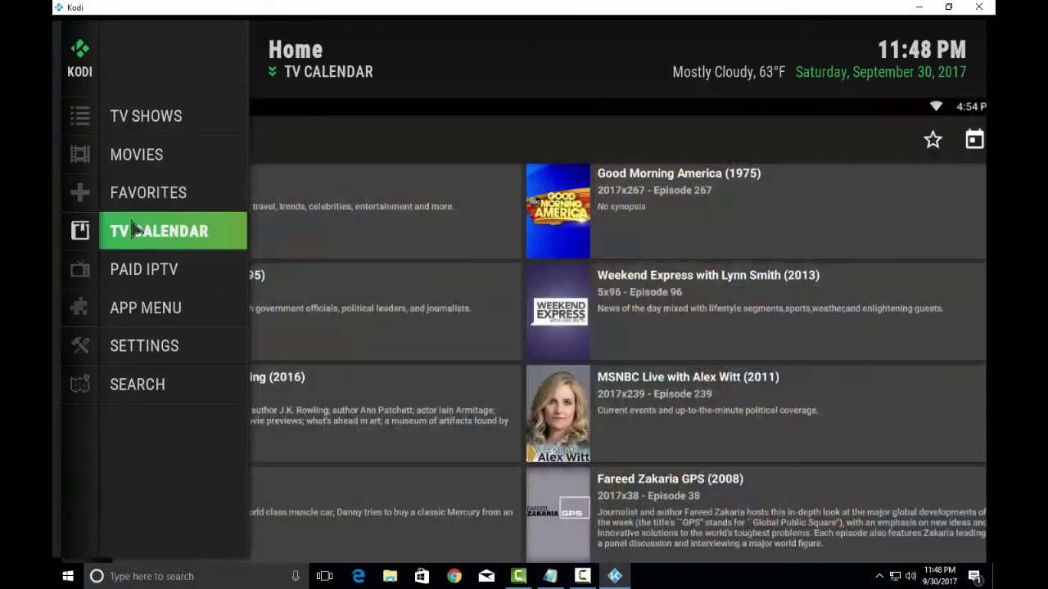
mouse_move(142, 286)
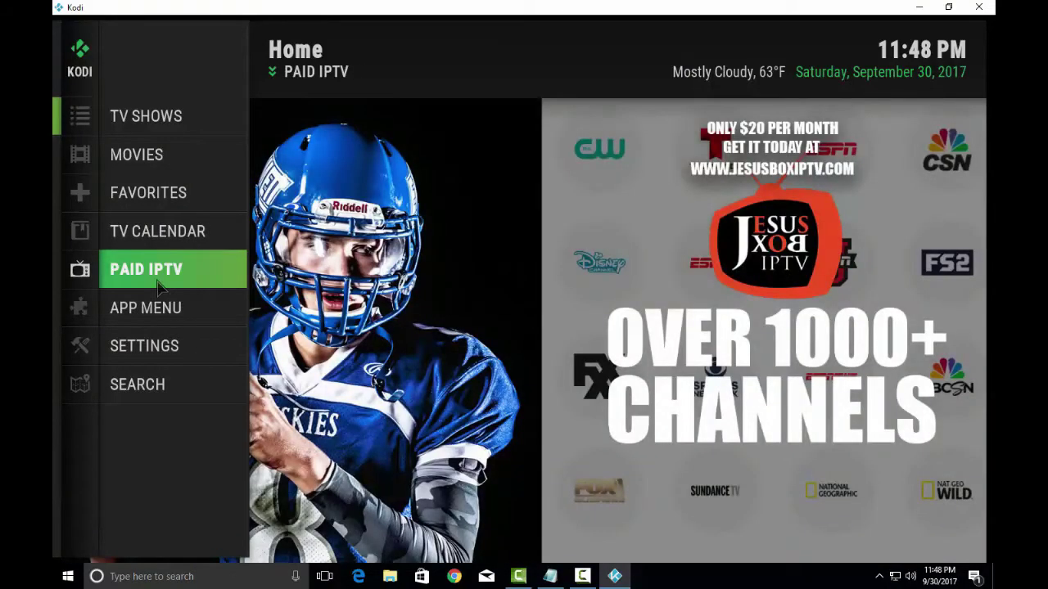
mouse_move(163, 304)
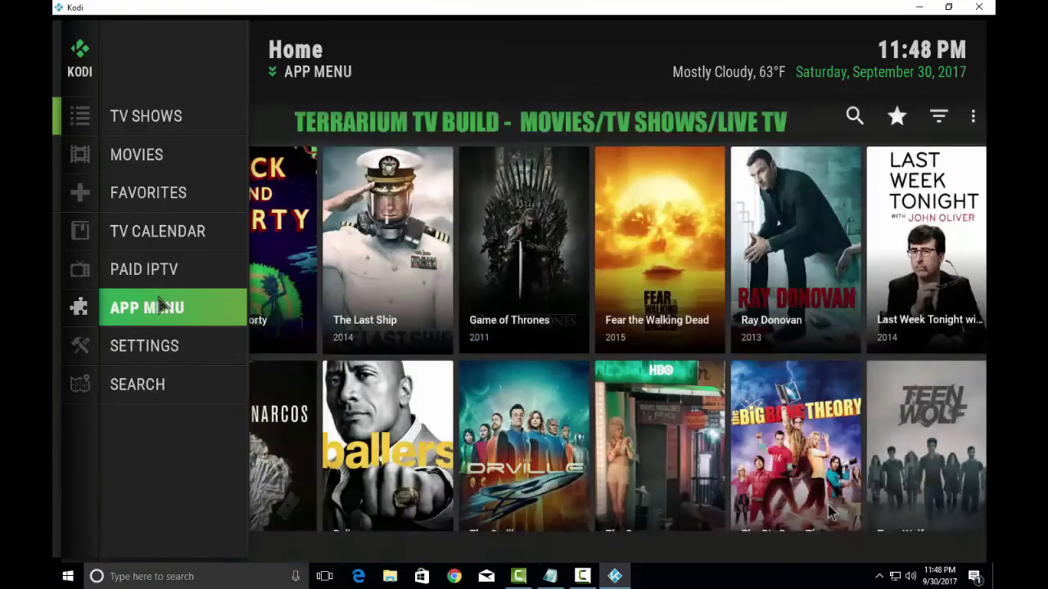
mouse_move(169, 346)
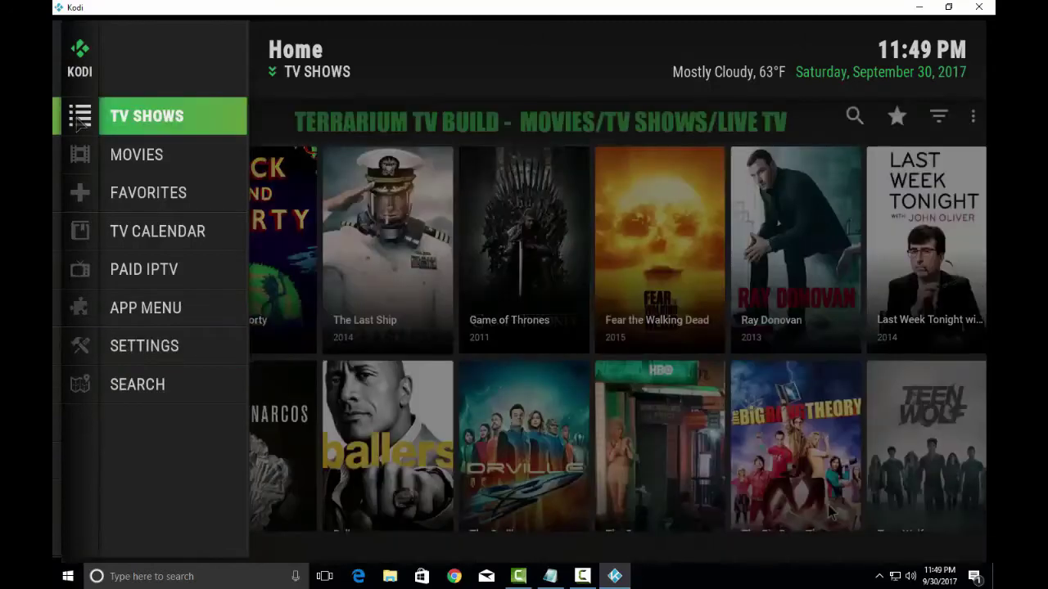
click(80, 117)
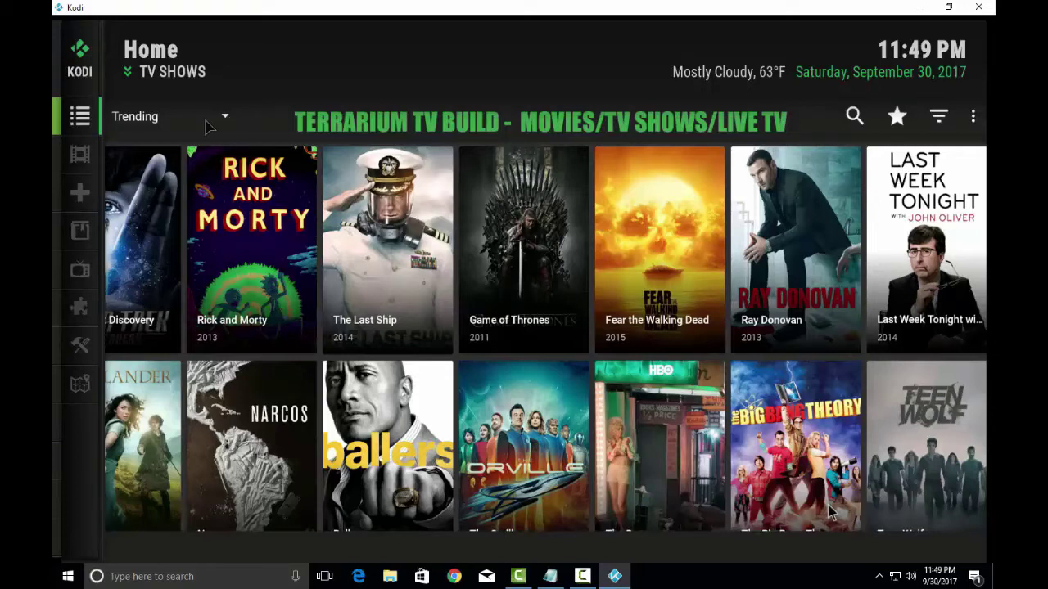
mouse_move(113, 124)
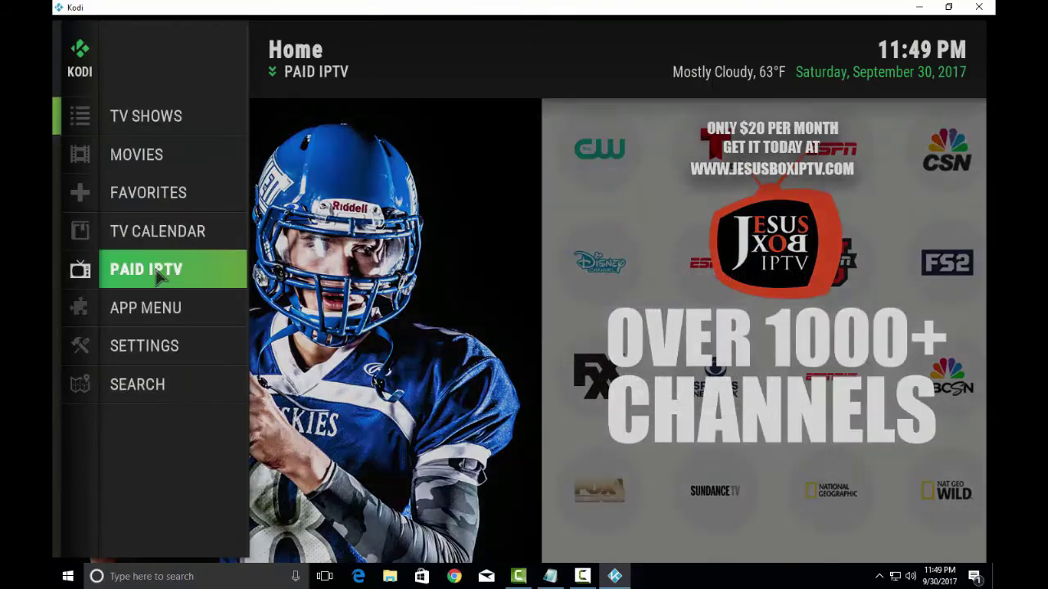
mouse_move(175, 315)
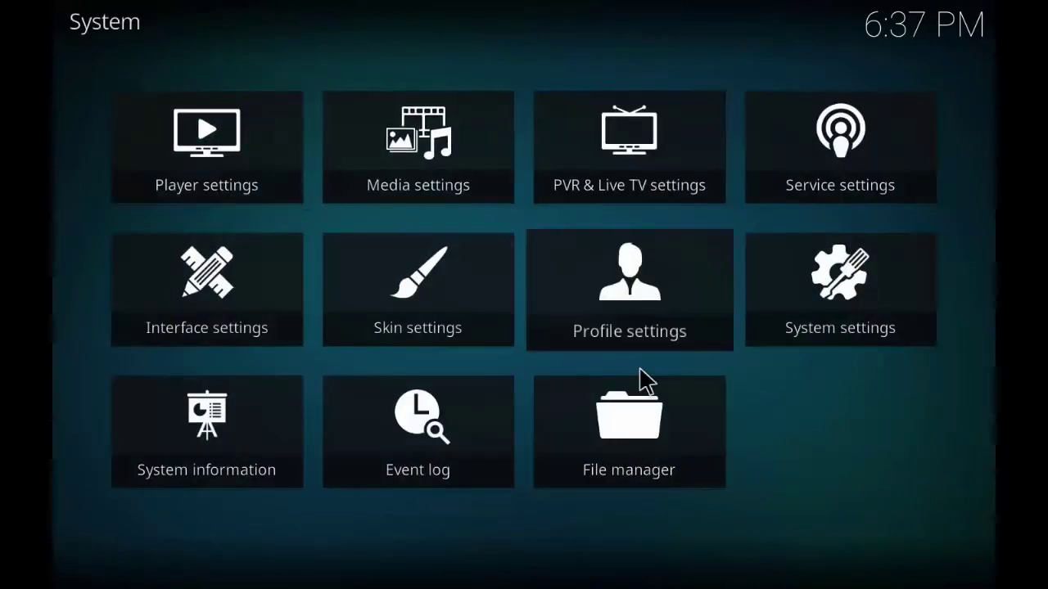
click(644, 416)
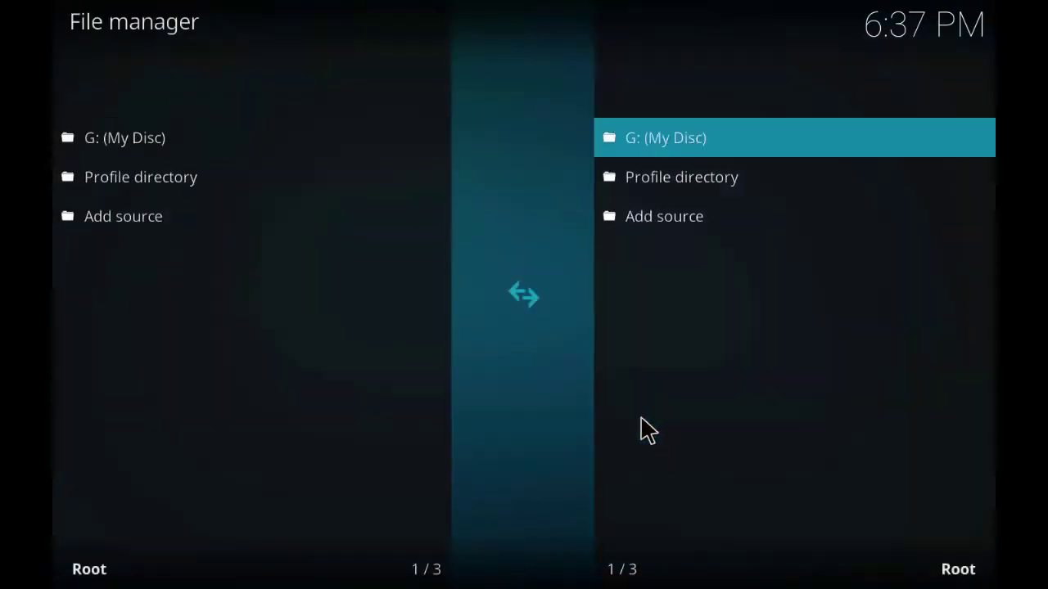
click(264, 230)
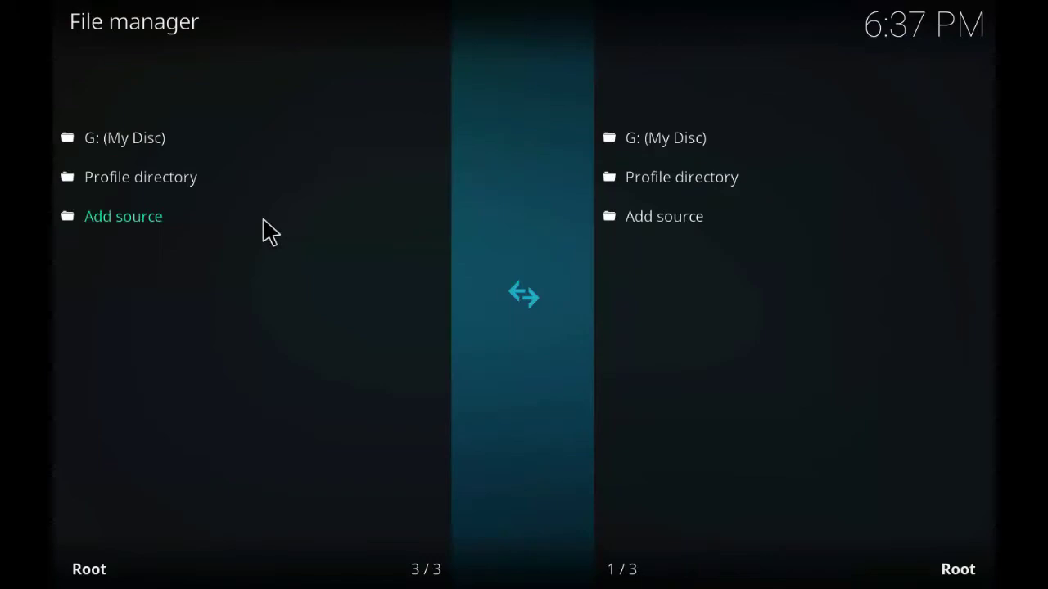
click(344, 214)
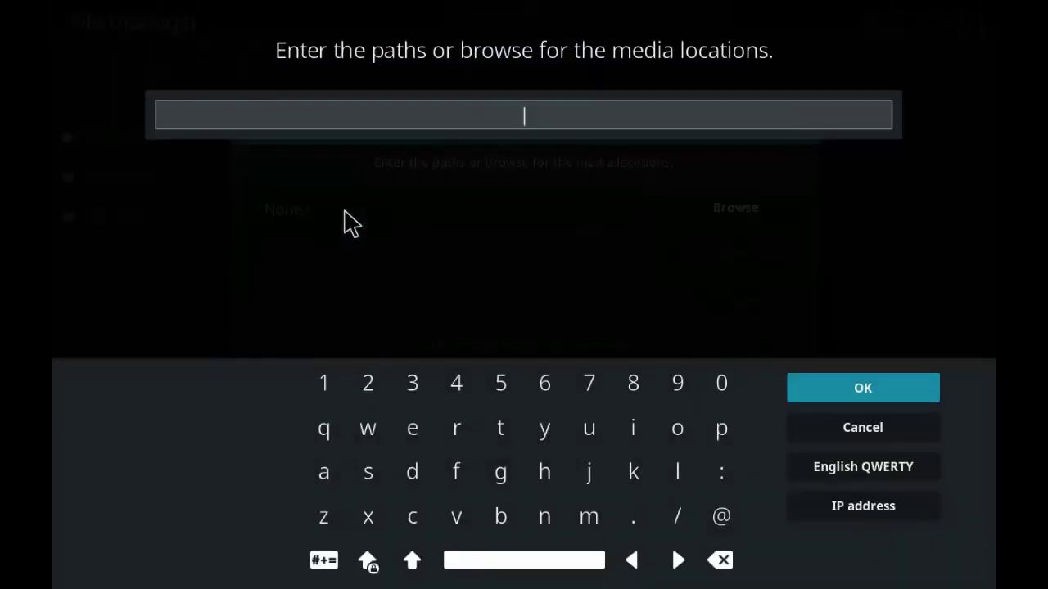
text(ht)
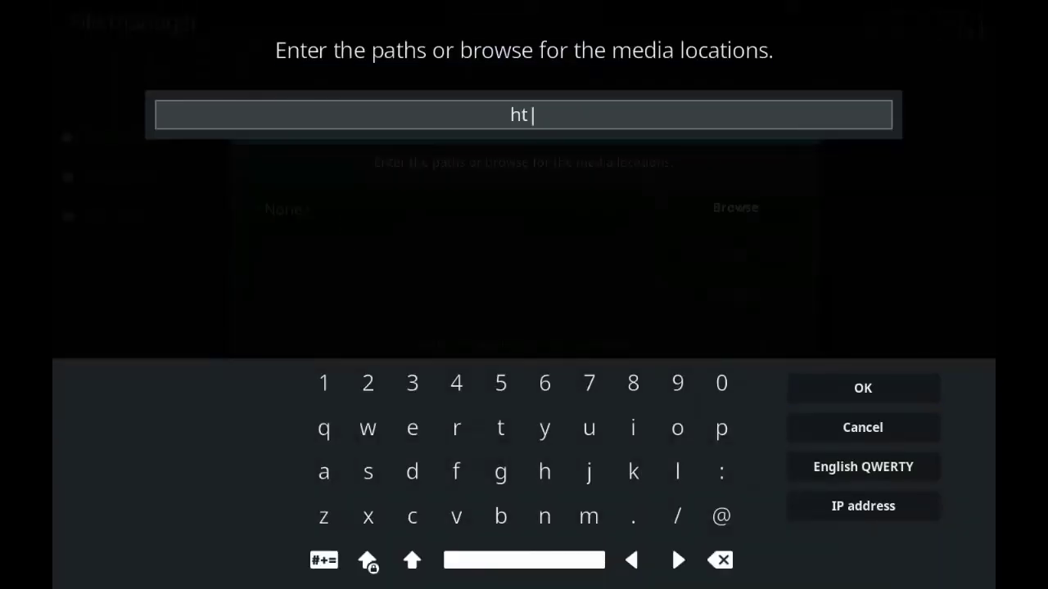
text(tp:)
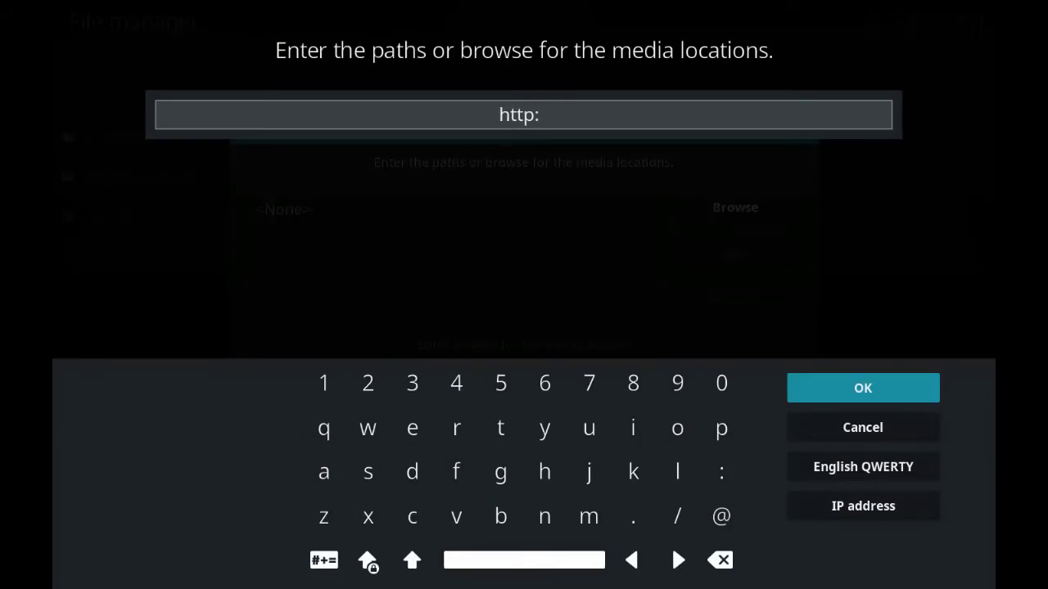
text(//je)
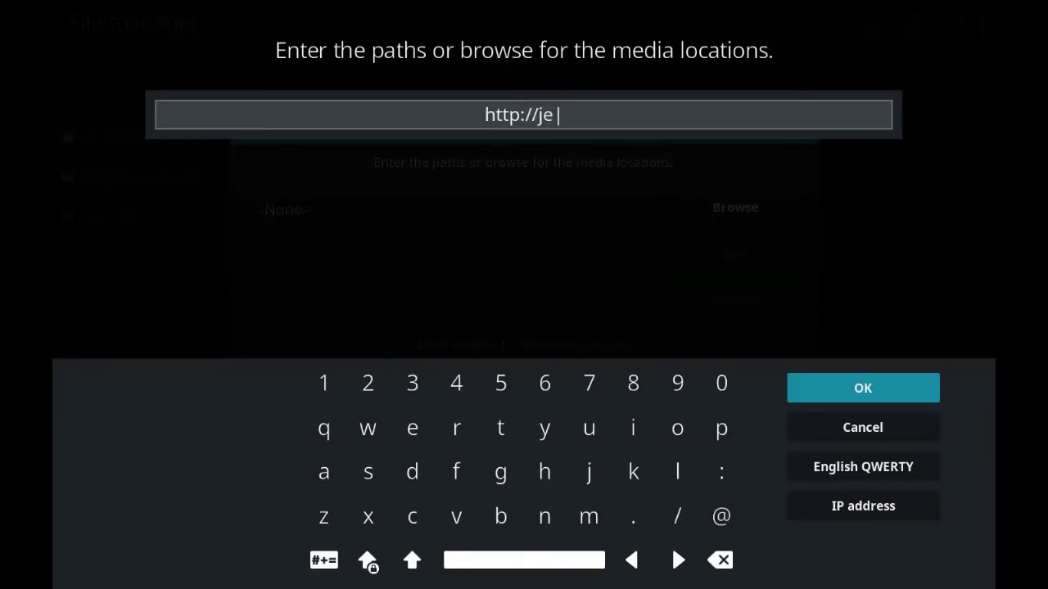
text(susb)
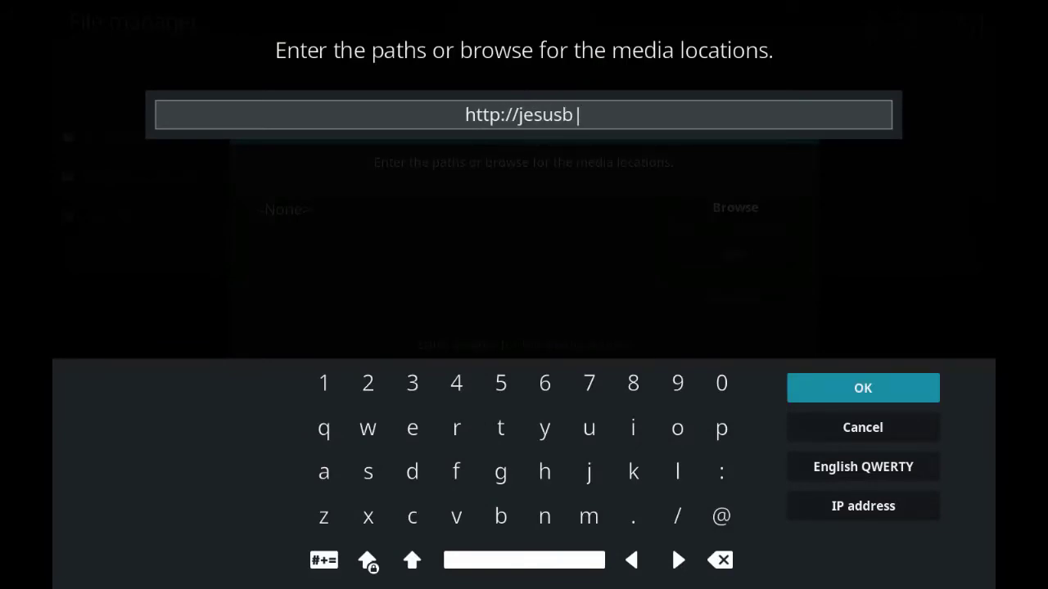
text(oxre)
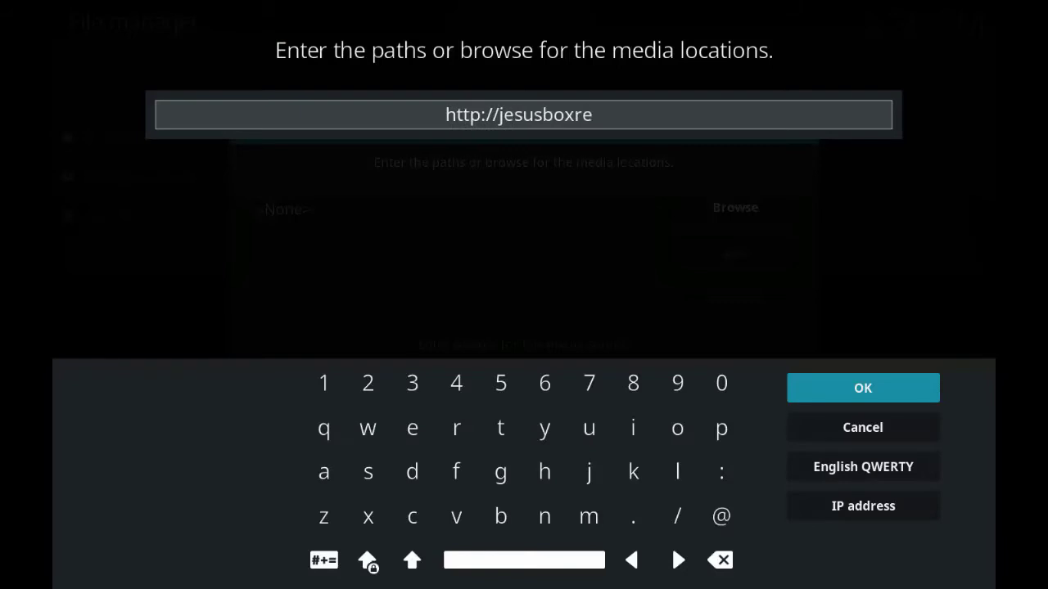
text(po.x)
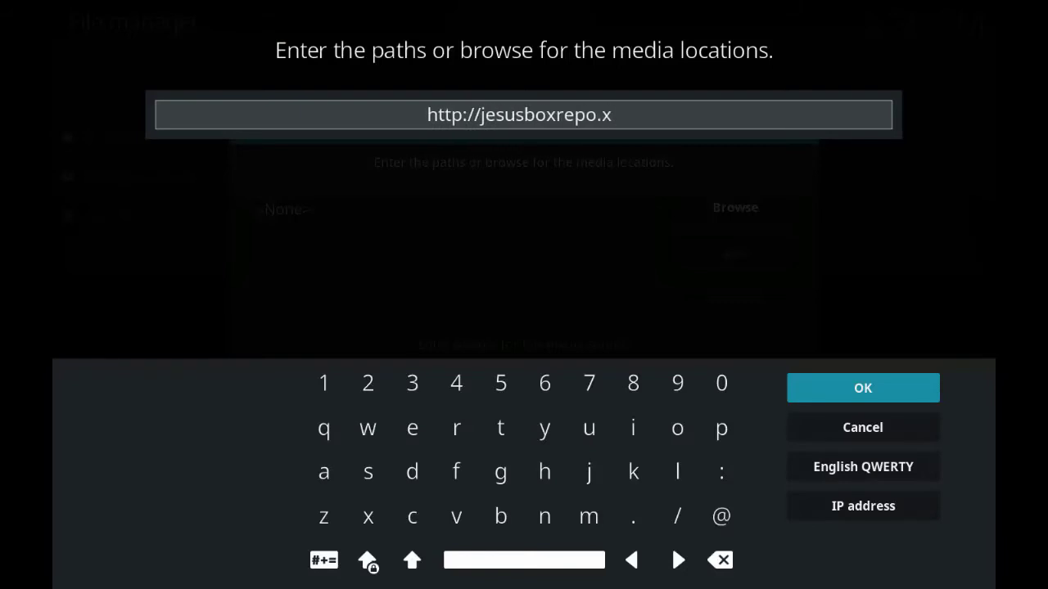
text(yz.)
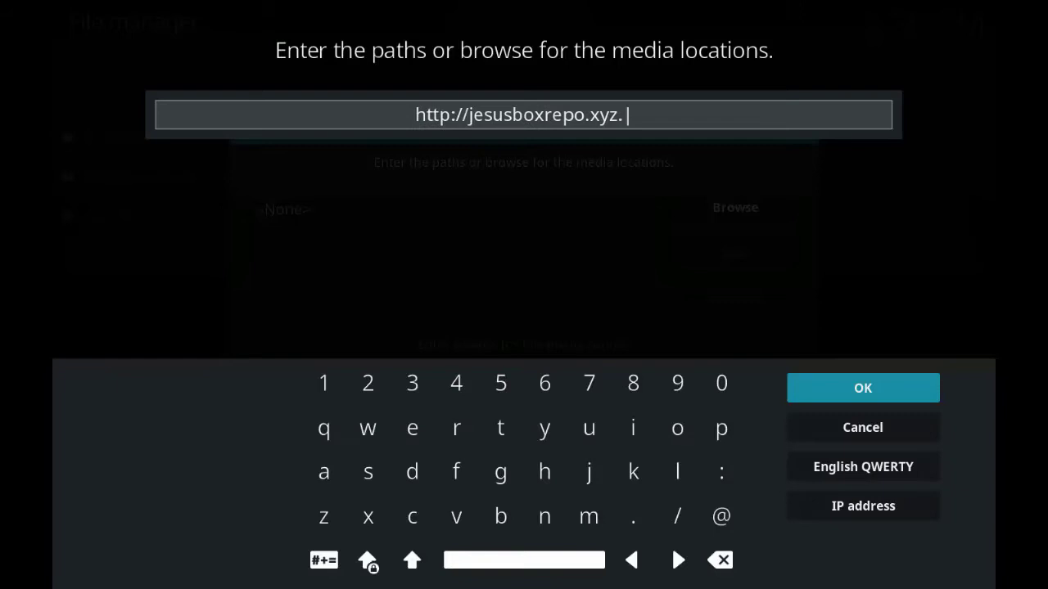
key(BackSpace)
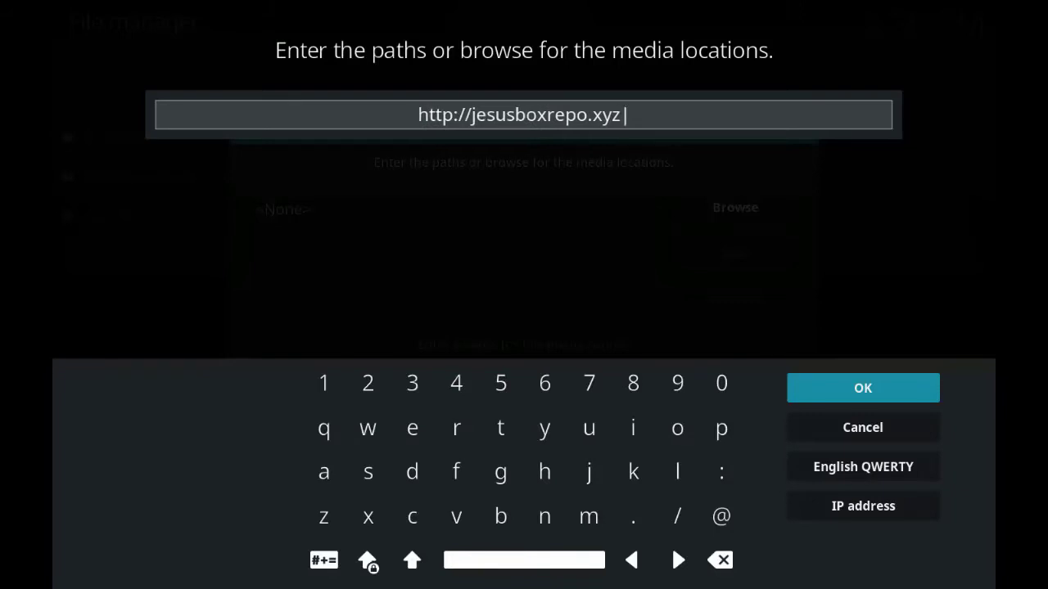
text(/repo)
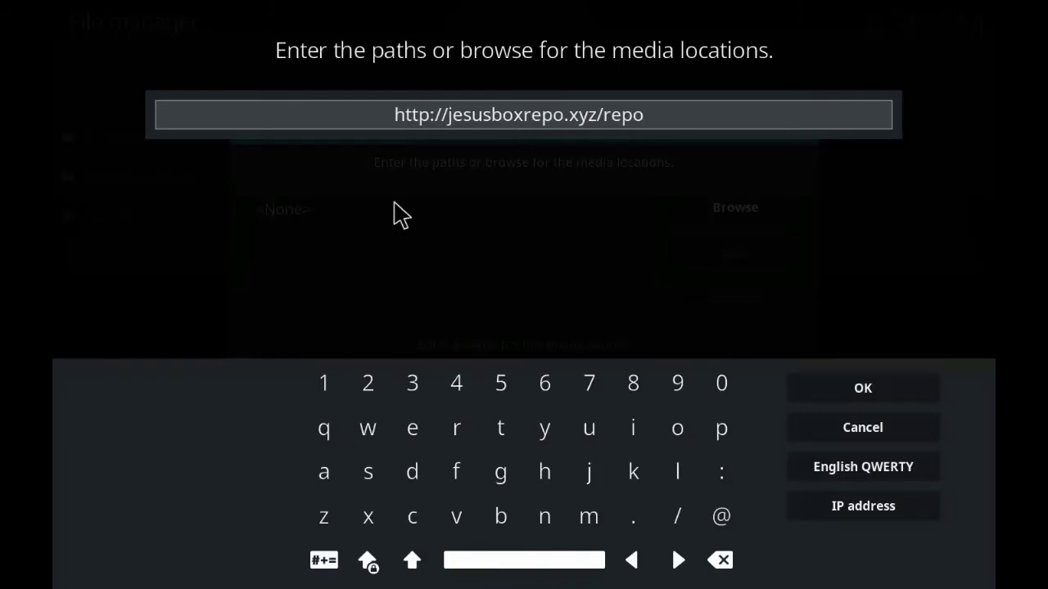
click(843, 388)
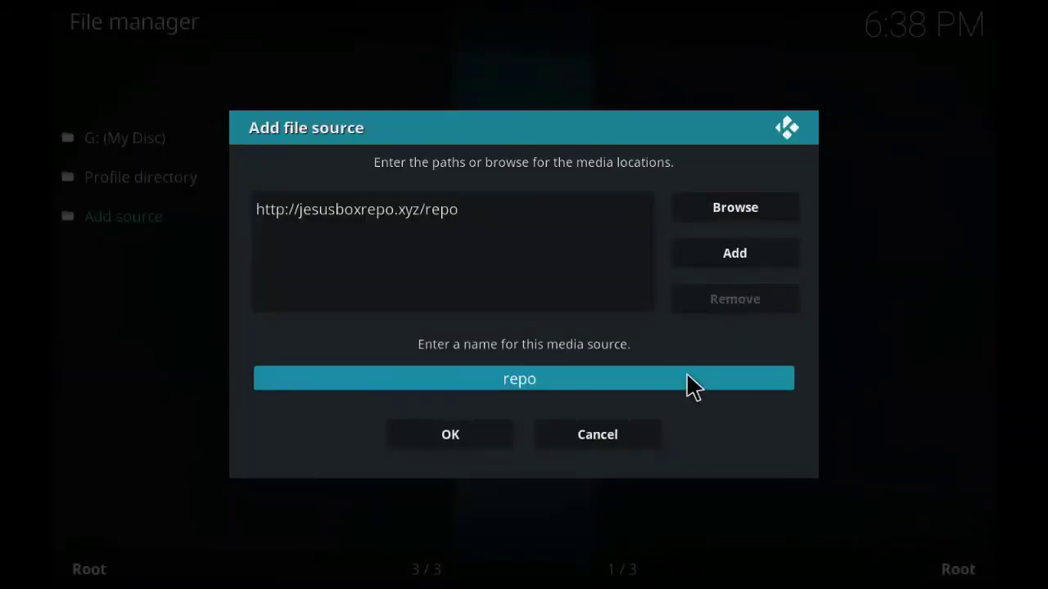
- Name the media source .jb, save it and return to the home screen
key(BackSpace)
key(BackSpace)
key(BackSpace)
key(BackSpace)
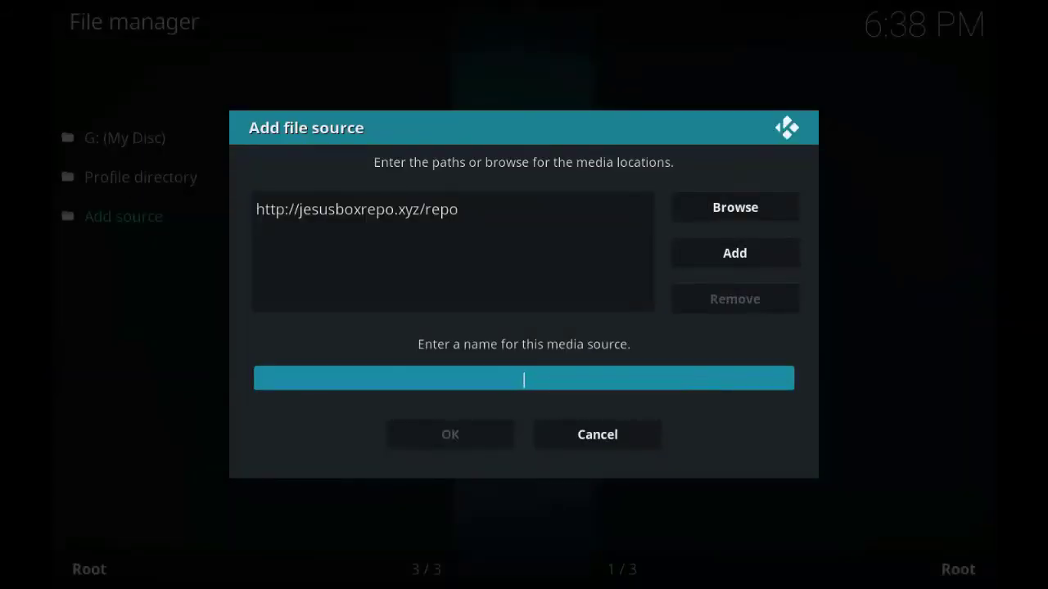
text(.jb)
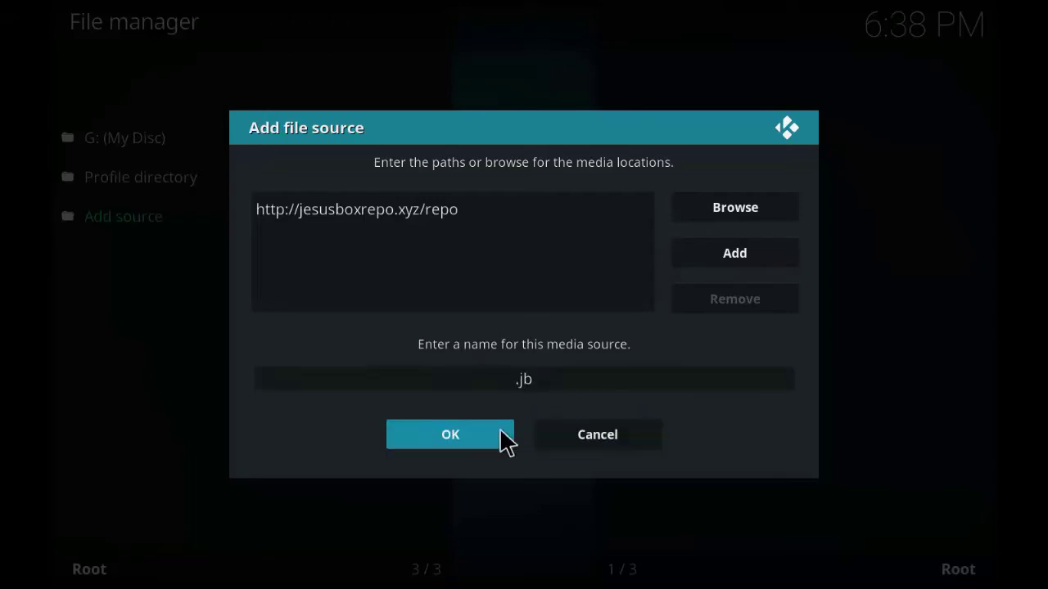
click(423, 431)
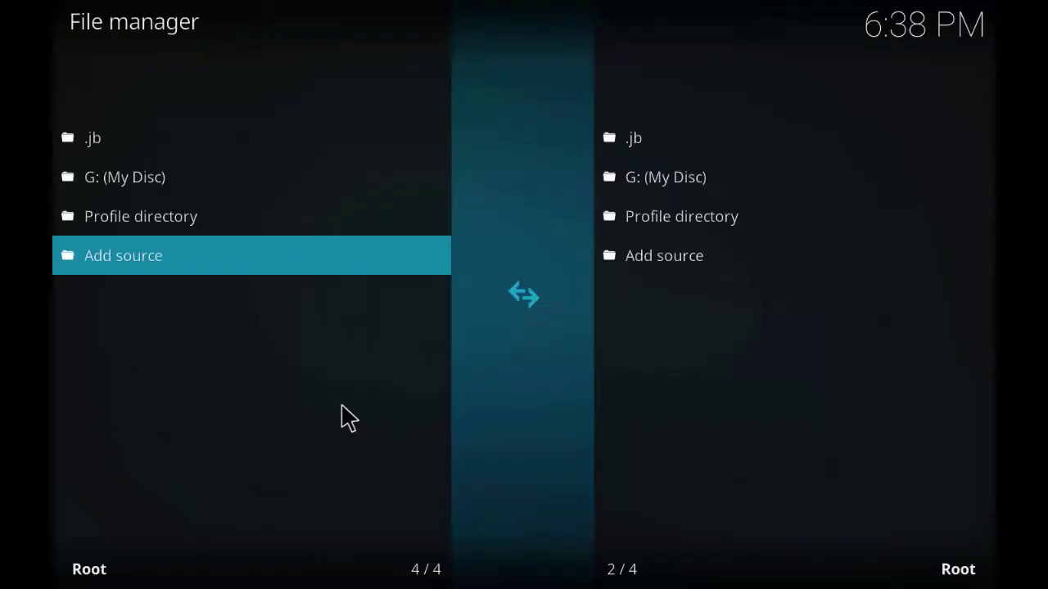
key(Escape)
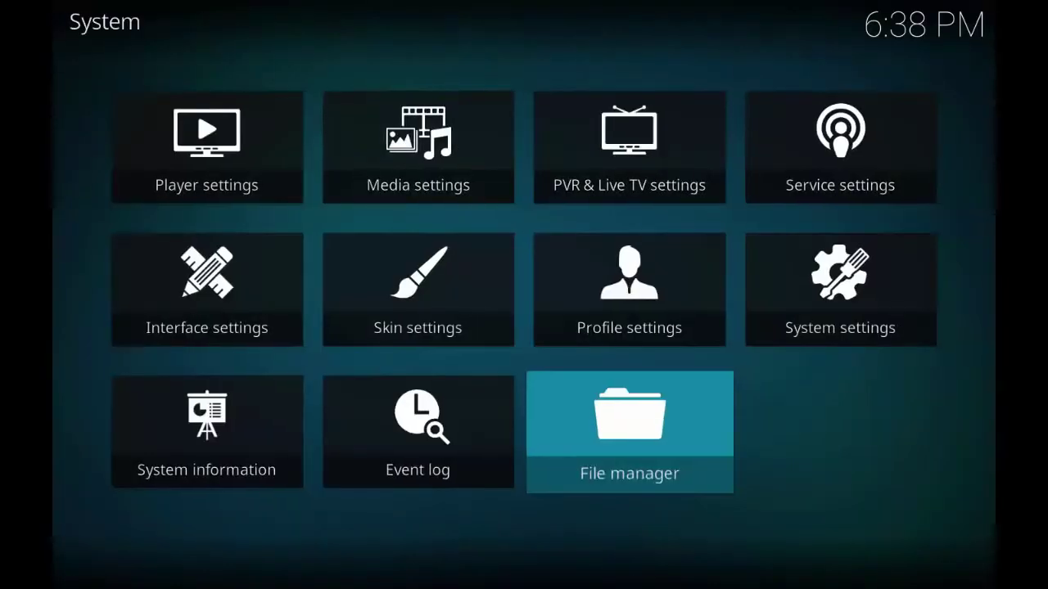
key(Escape)
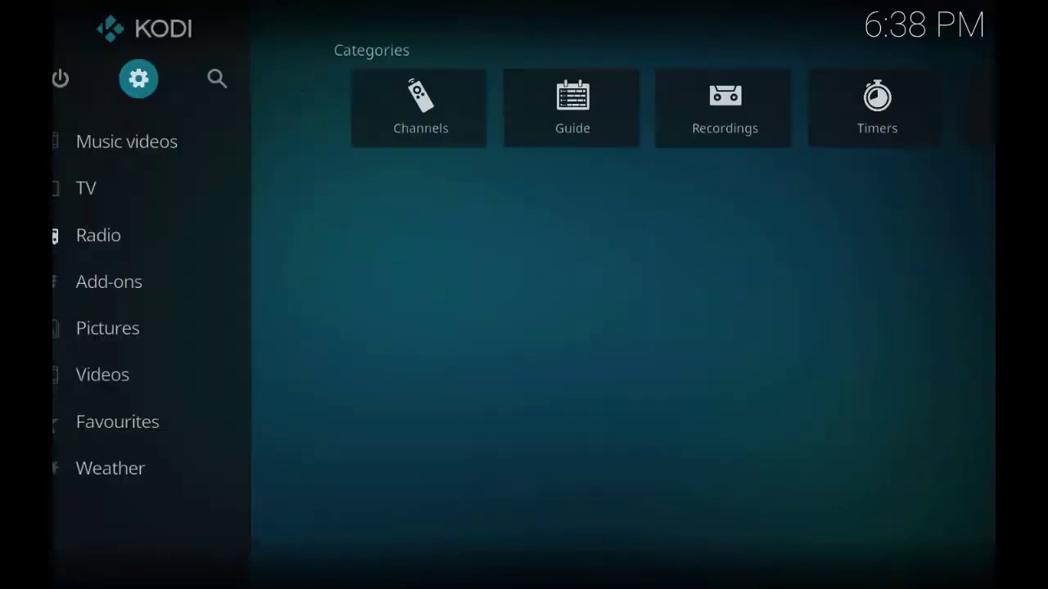
- Install the add-on plugin.program.flixbornshowizard.zip from the .jb source in the add-on browser
click(202, 300)
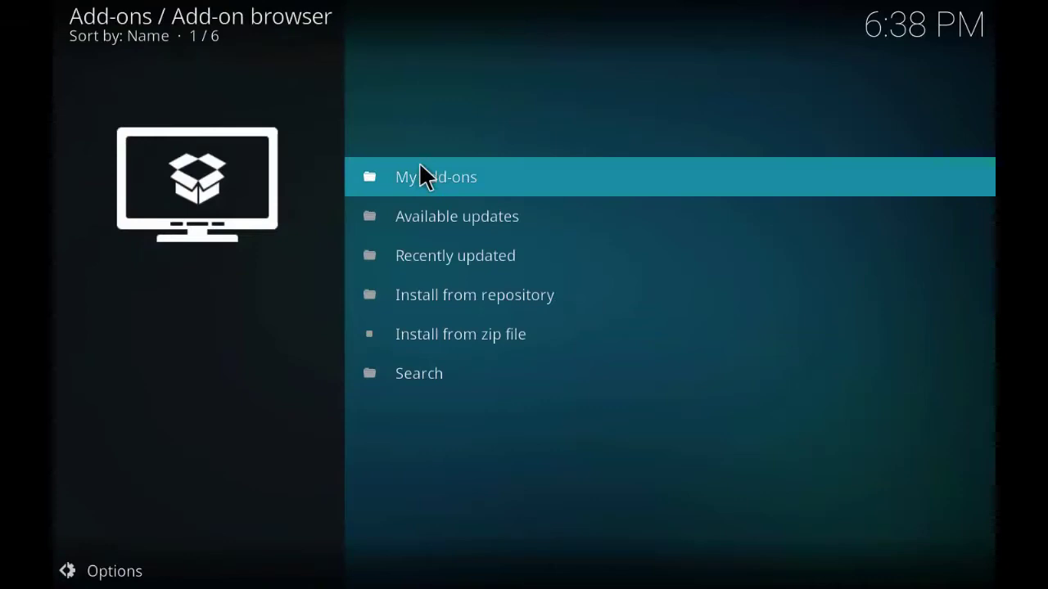
click(468, 330)
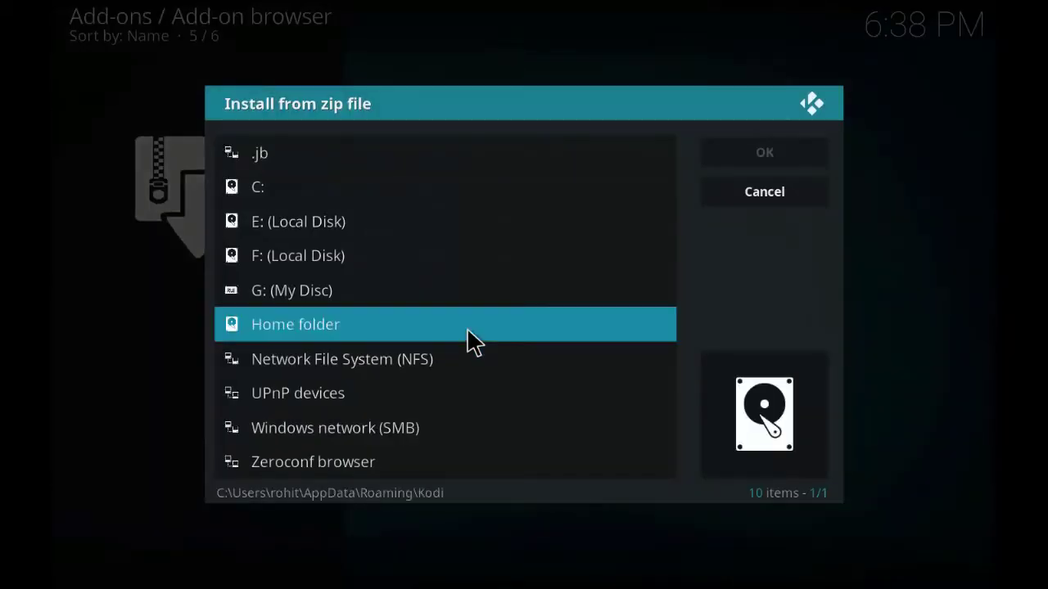
click(406, 160)
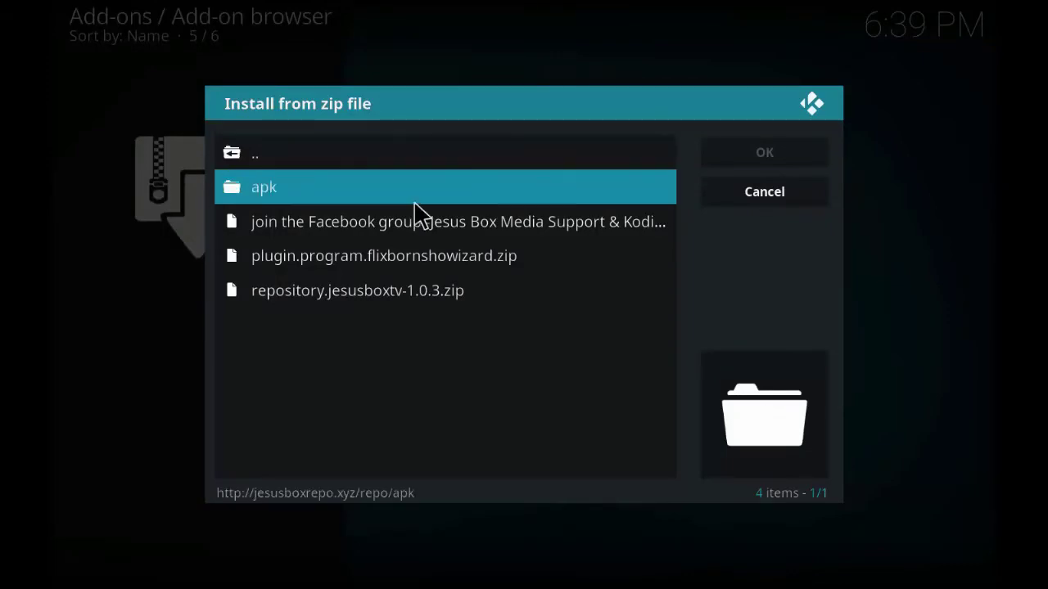
click(423, 249)
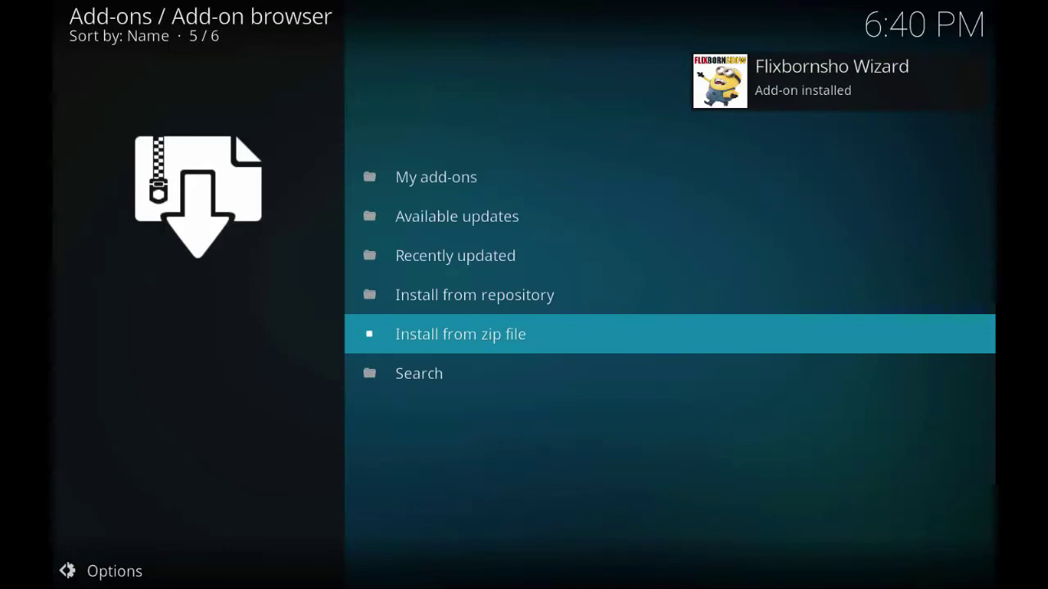
- Open the Flixbornsho Wizard program add-on and install its Terrarium TV build
key(BackSpace)
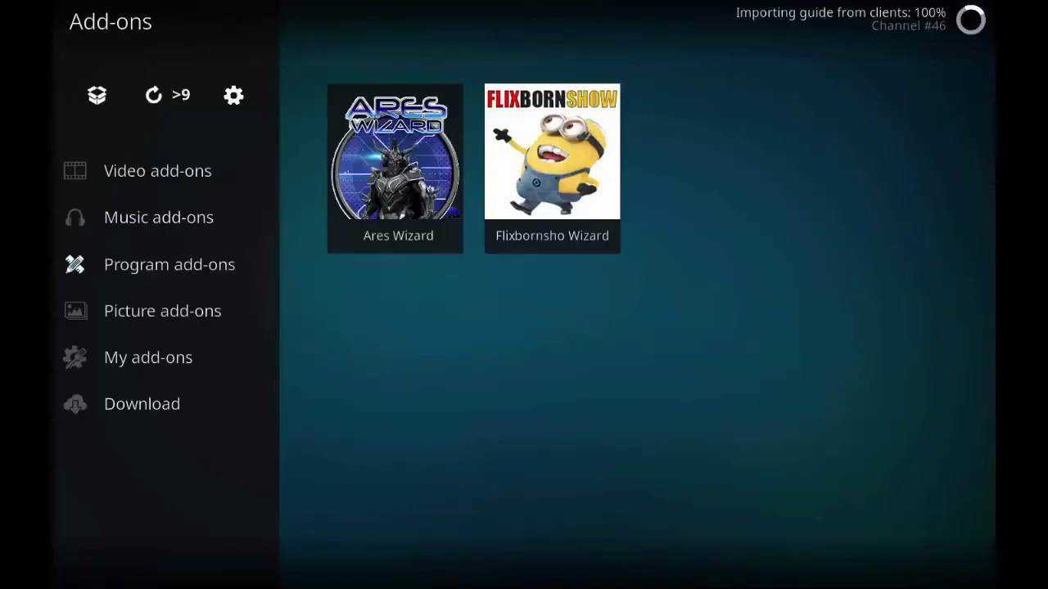
click(526, 176)
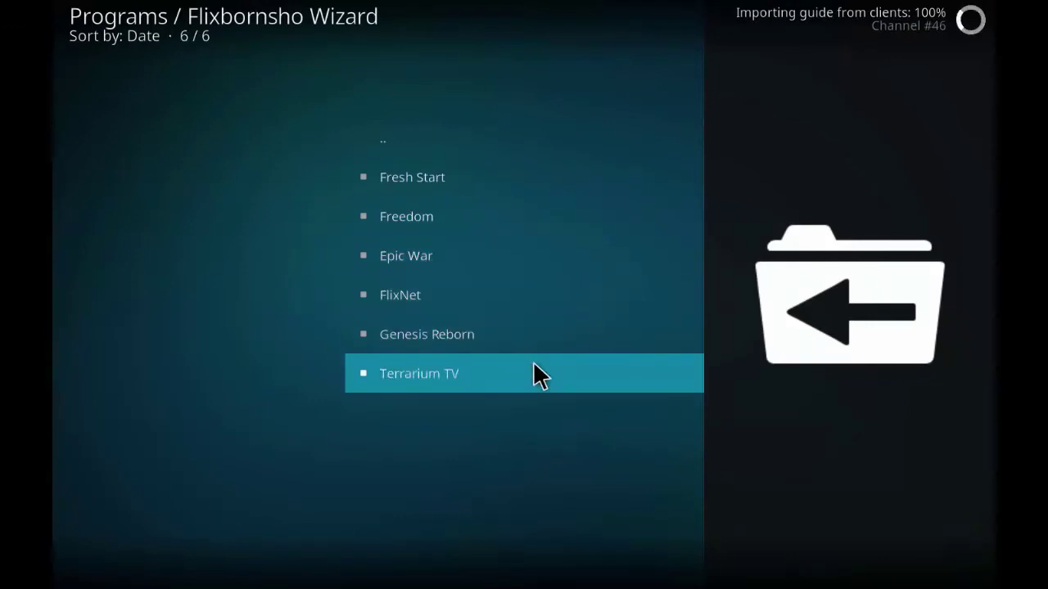
click(441, 373)
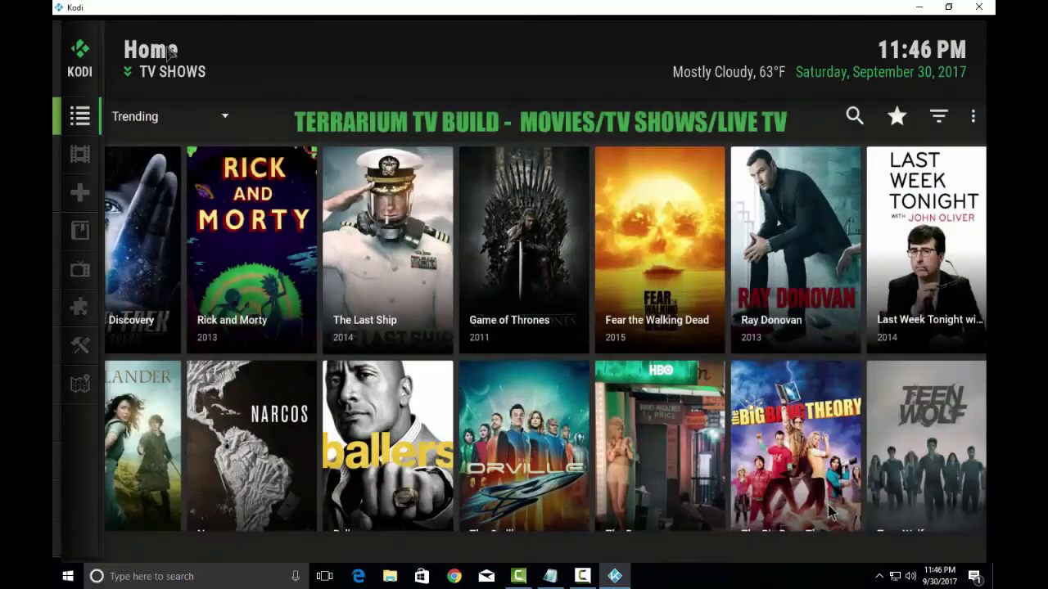
- Open the TV Shows section and browse its list of series down to Seal Team
mouse_move(148, 117)
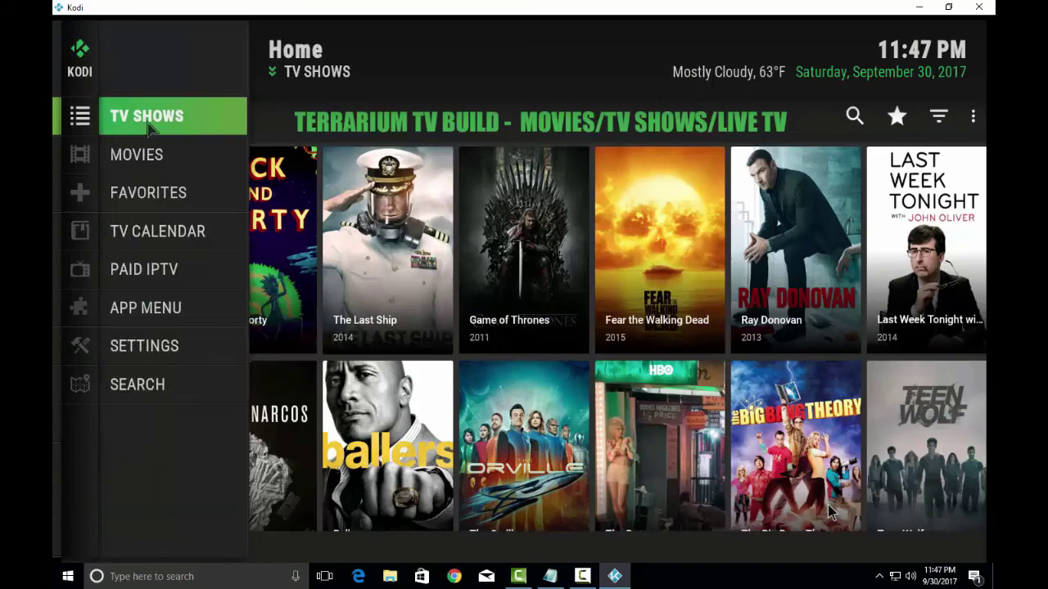
click(150, 127)
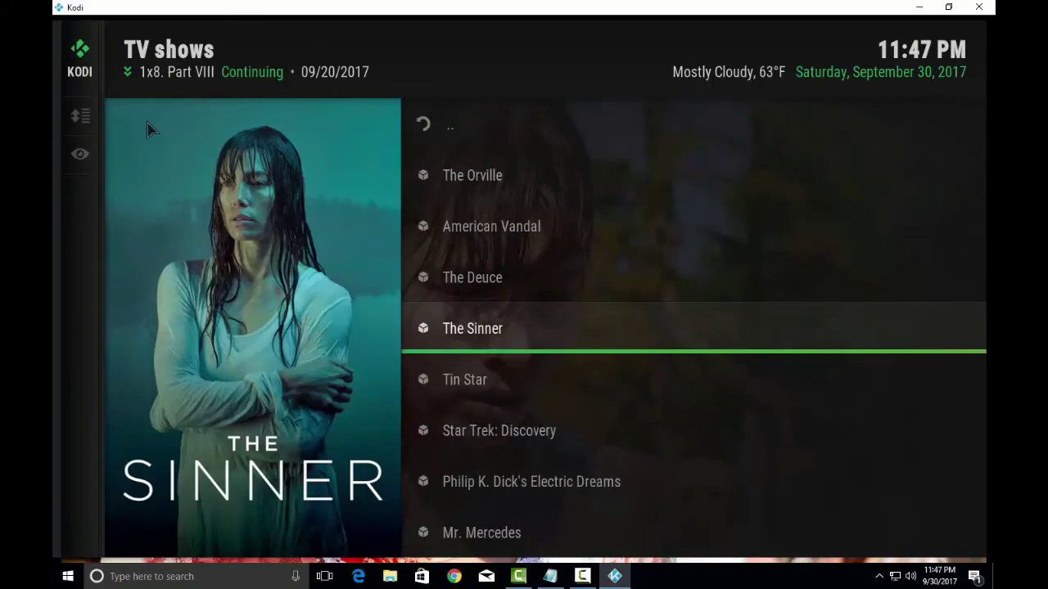
key(Down)
key(Down)
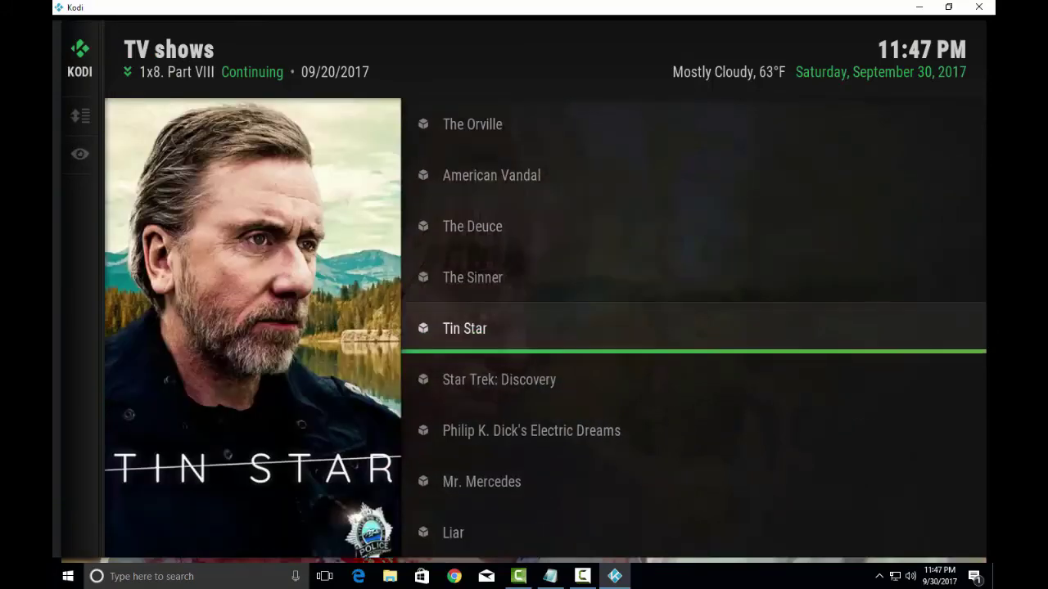
key(Down)
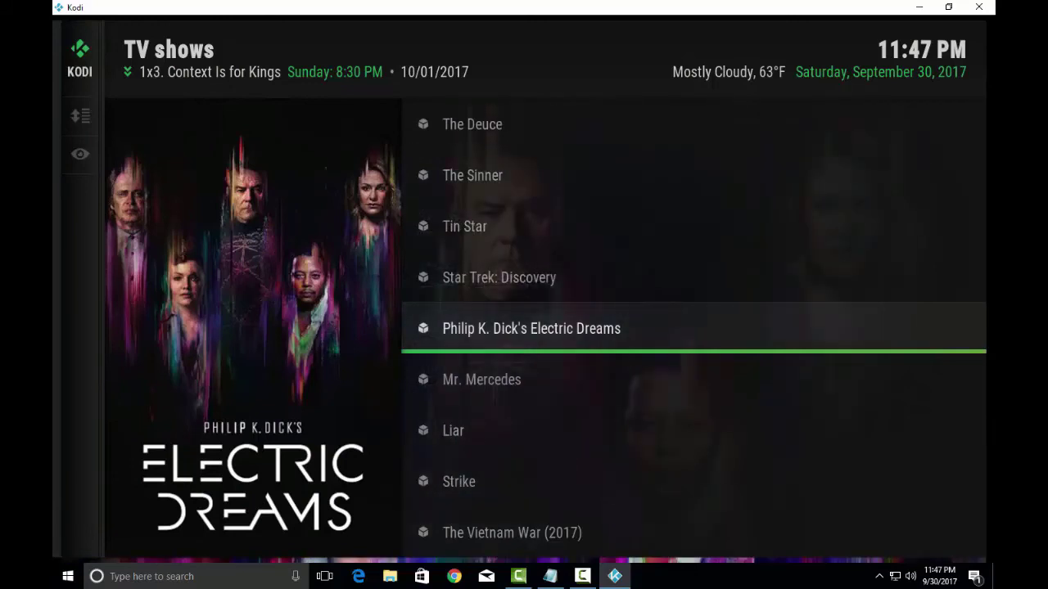
key(Down)
key(Down)
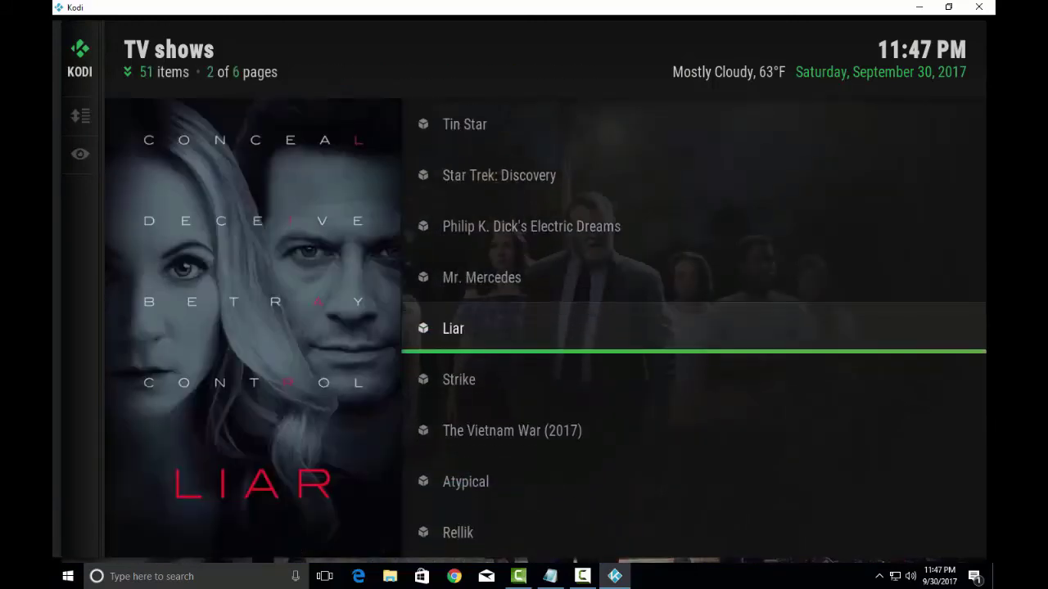
key(Down)
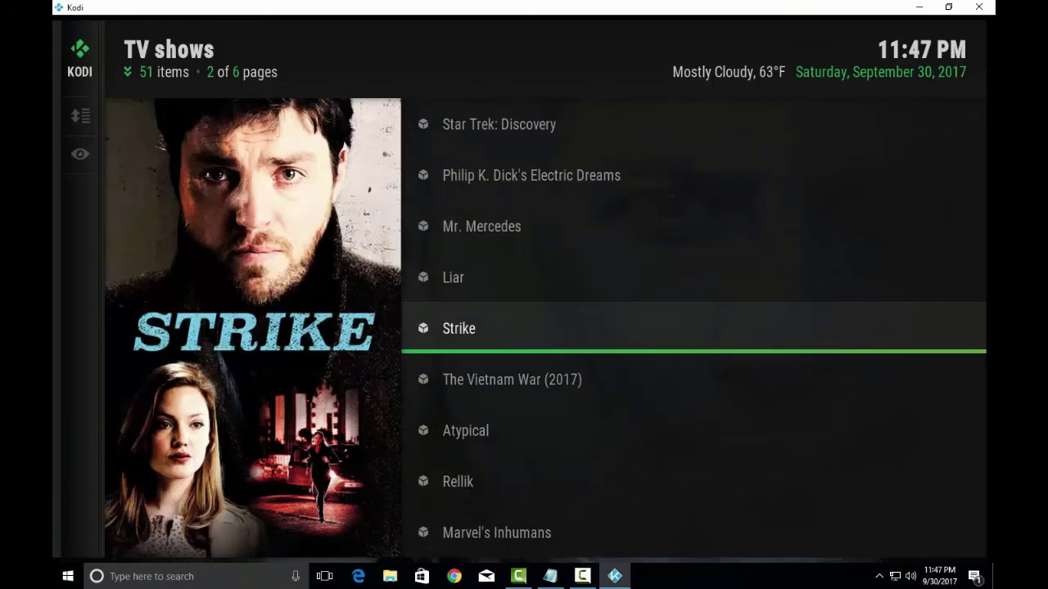
key(Down)
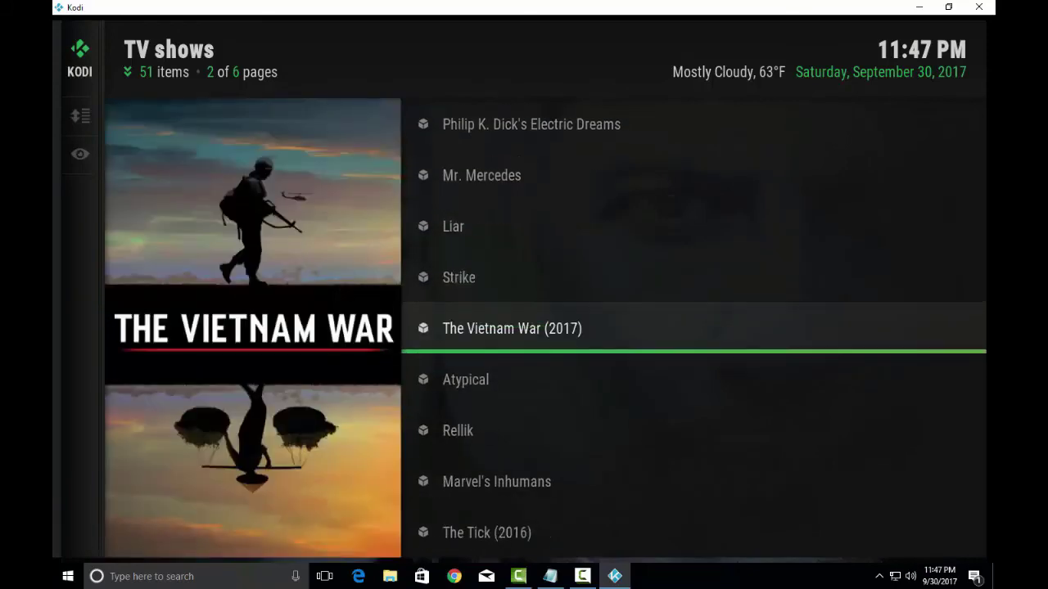
key(Down)
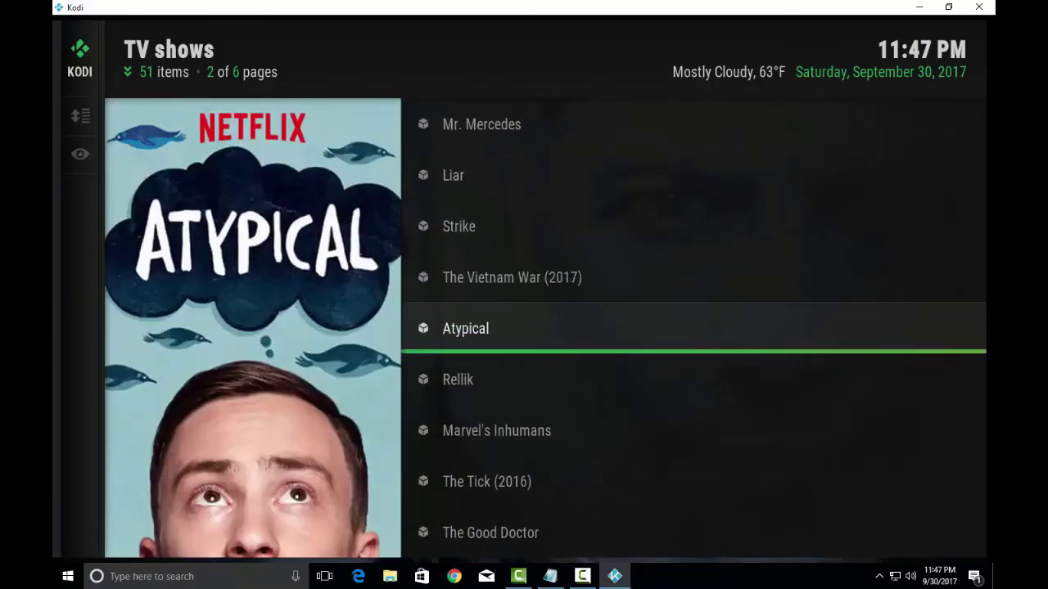
key(Down)
key(Down)
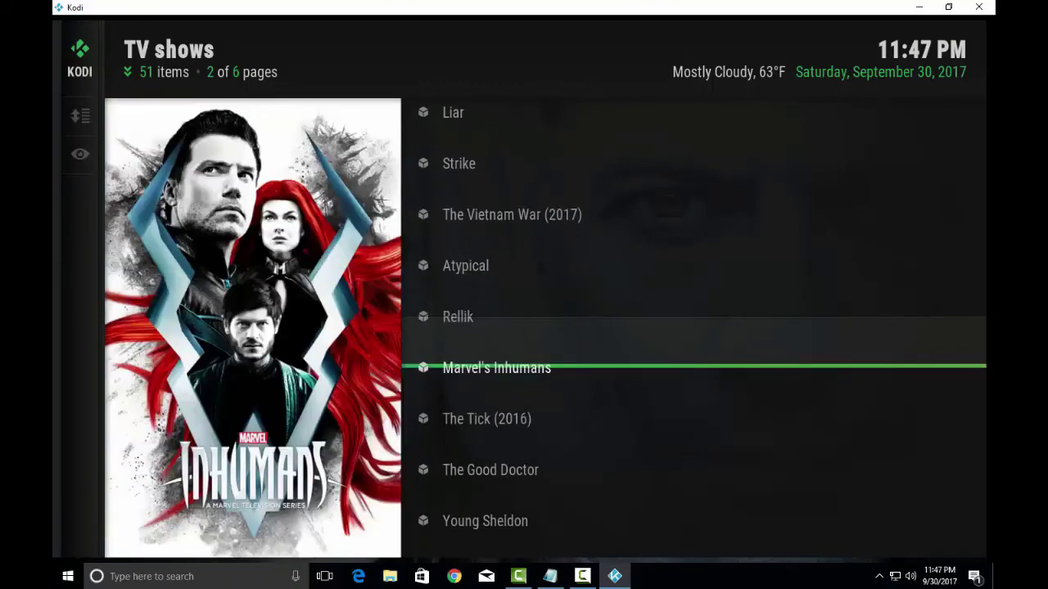
key(Down)
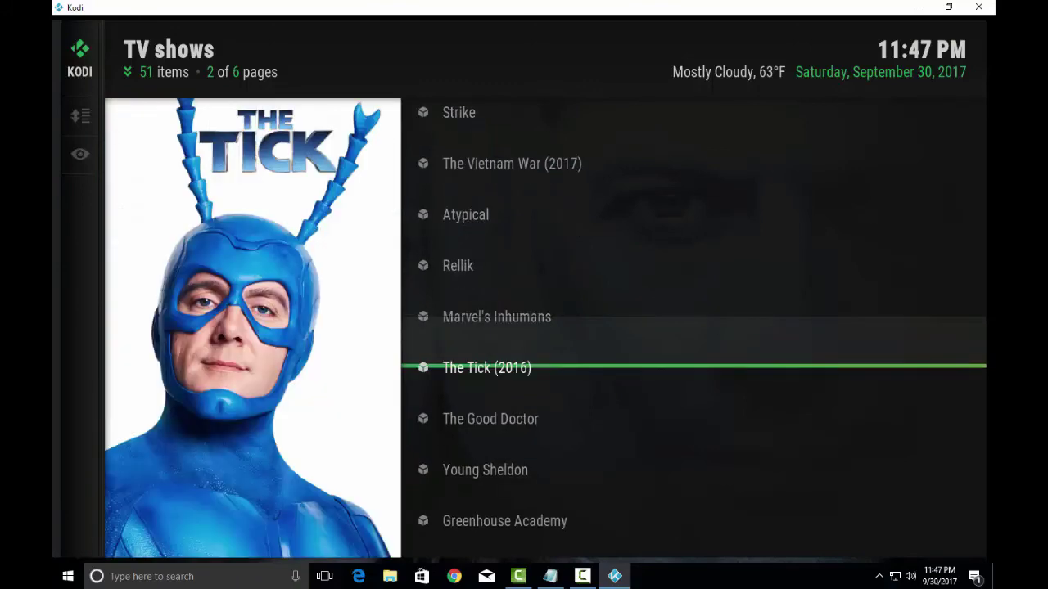
key(Down)
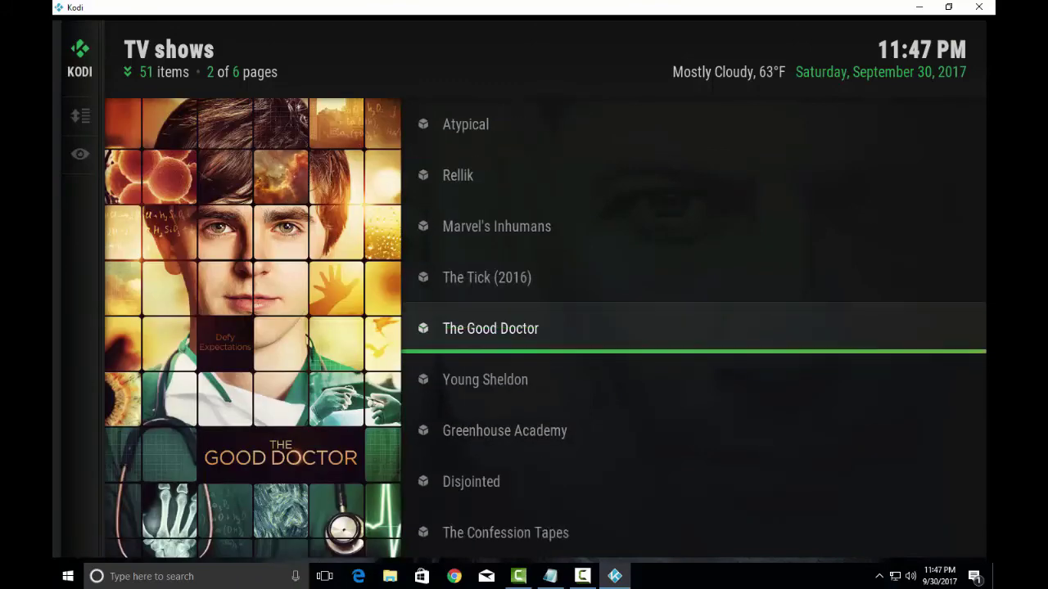
key(Down)
key(Down)
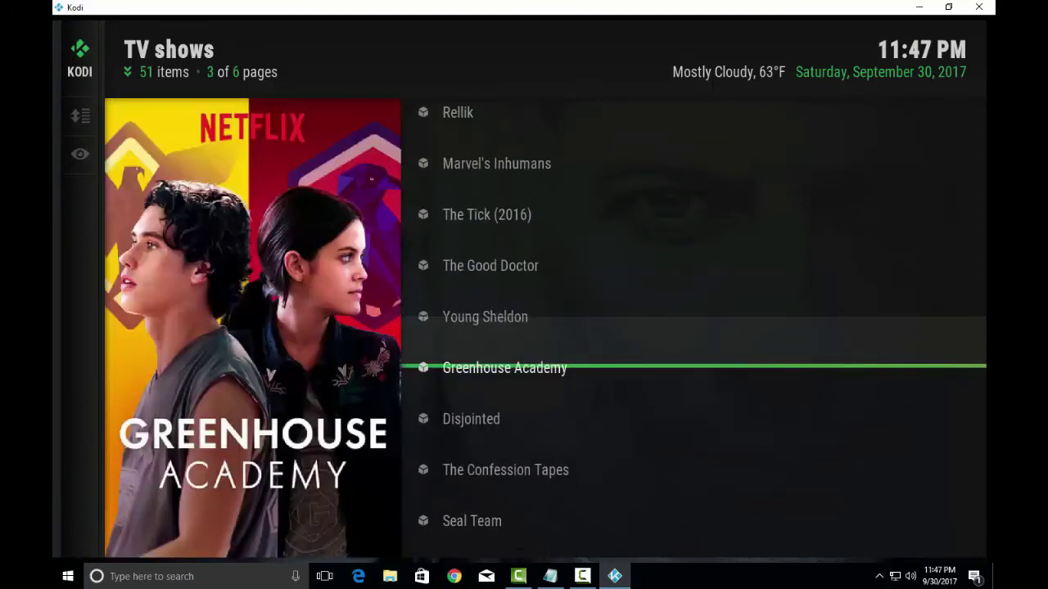
key(Down)
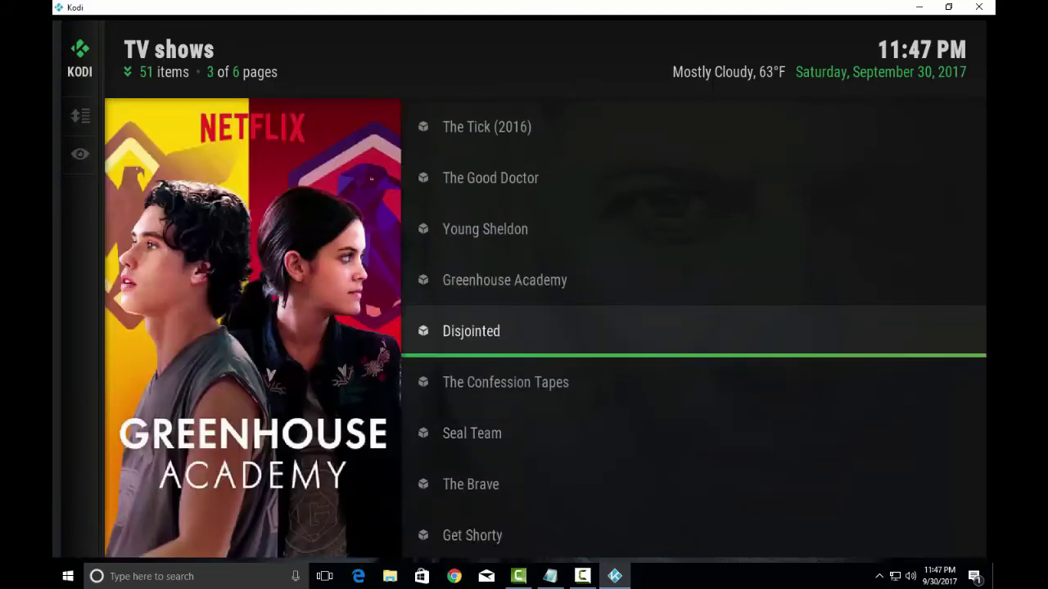
key(Down)
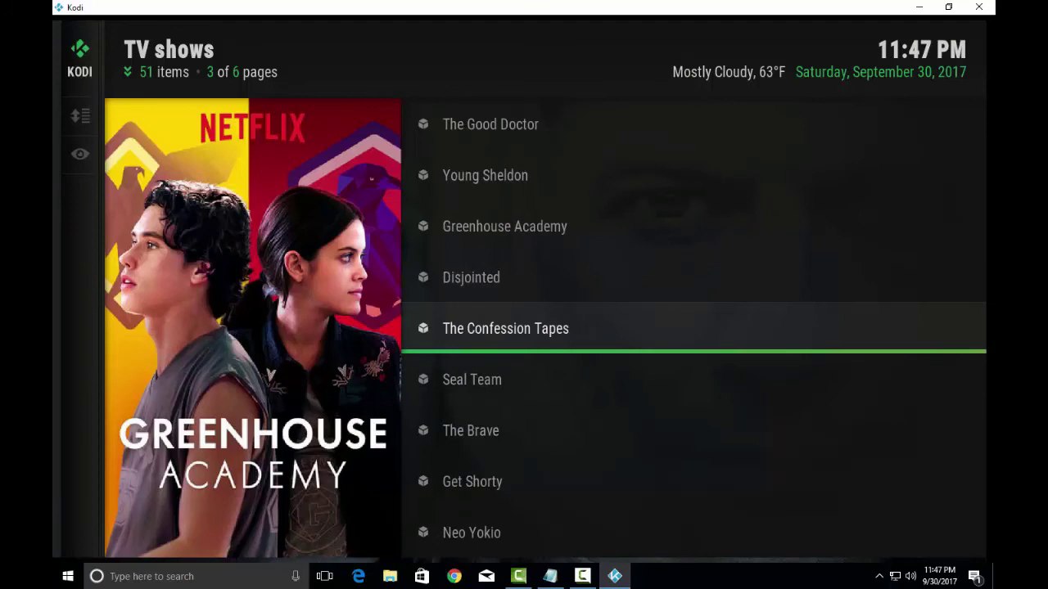
key(Down)
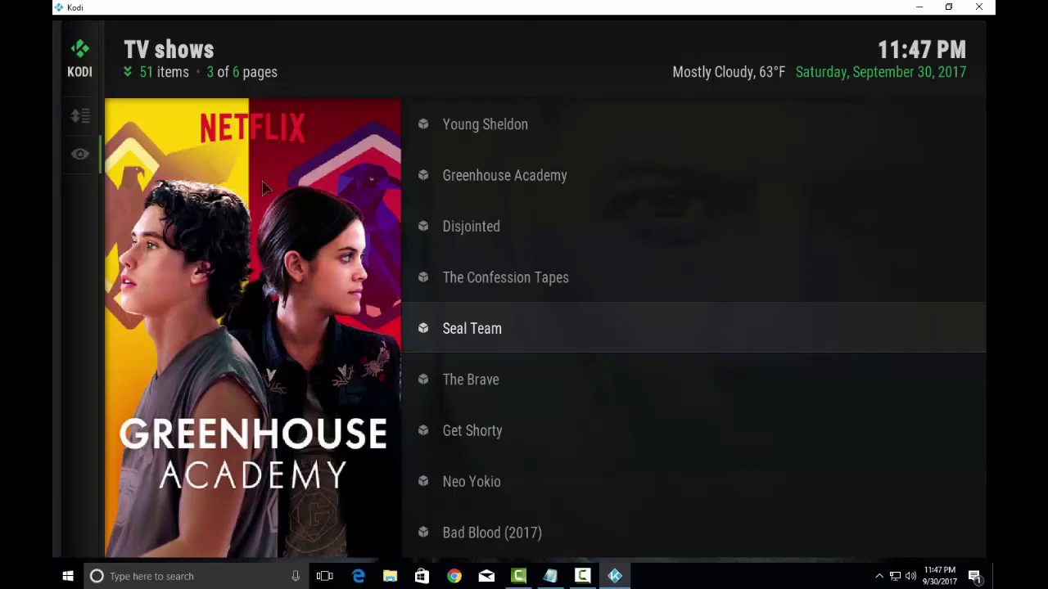
- Go back up to The Orville at the start of the series list and return to the home screen
scroll(565, 239, up, 8)
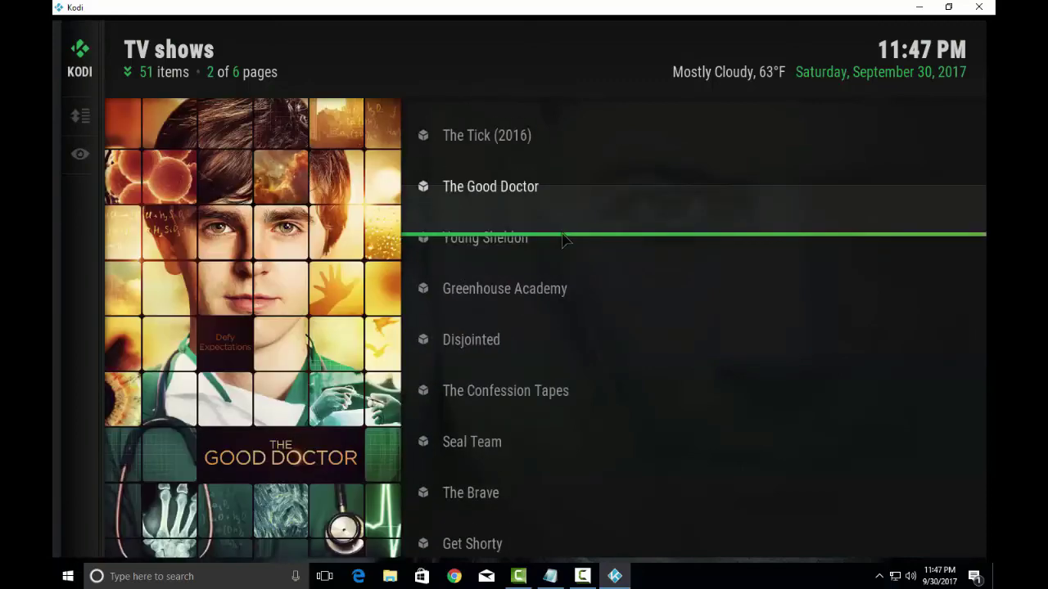
scroll(570, 234, up, 8)
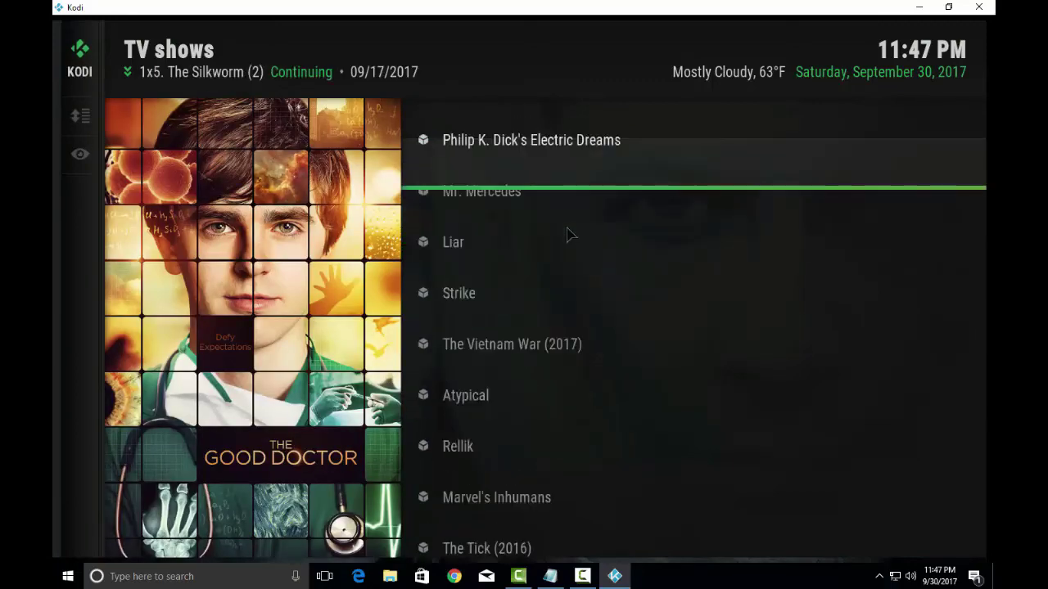
scroll(566, 234, up, 3)
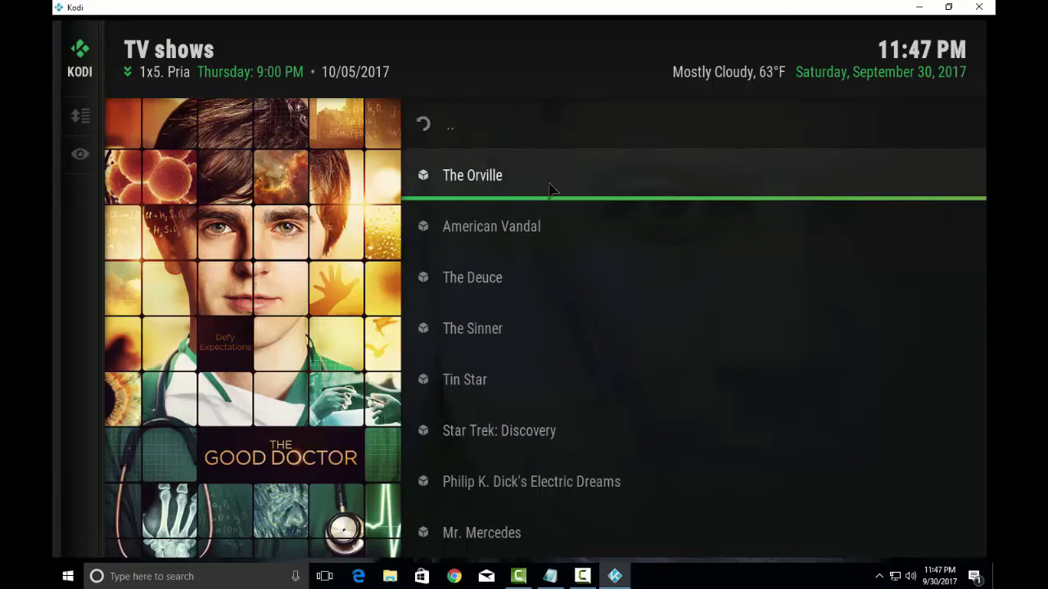
key(Escape)
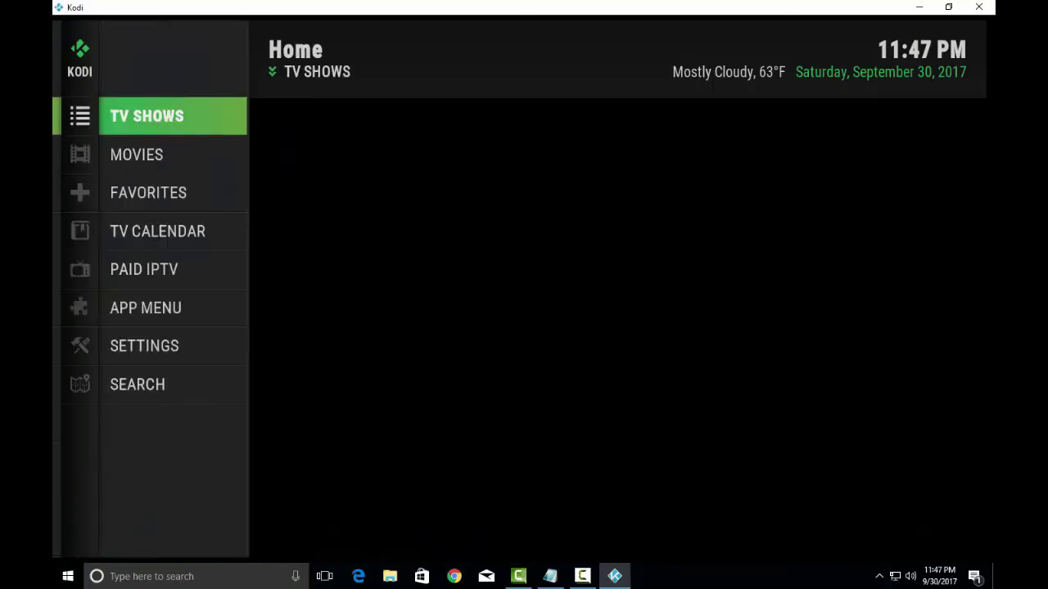
- Open the Movies section and browse its list of films down to Wind River (2017)
mouse_move(149, 161)
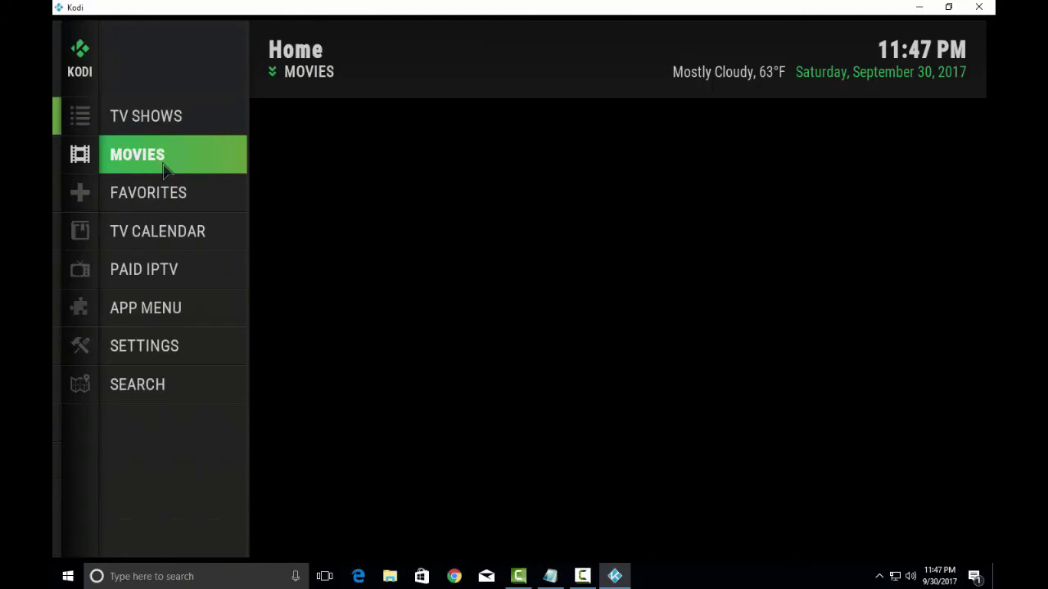
click(164, 170)
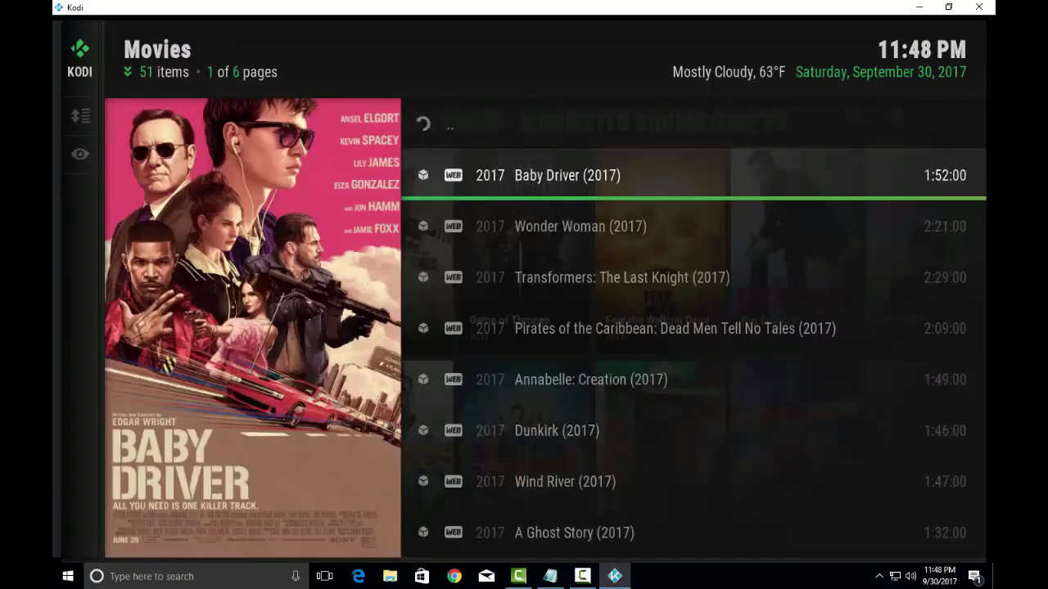
key(Down)
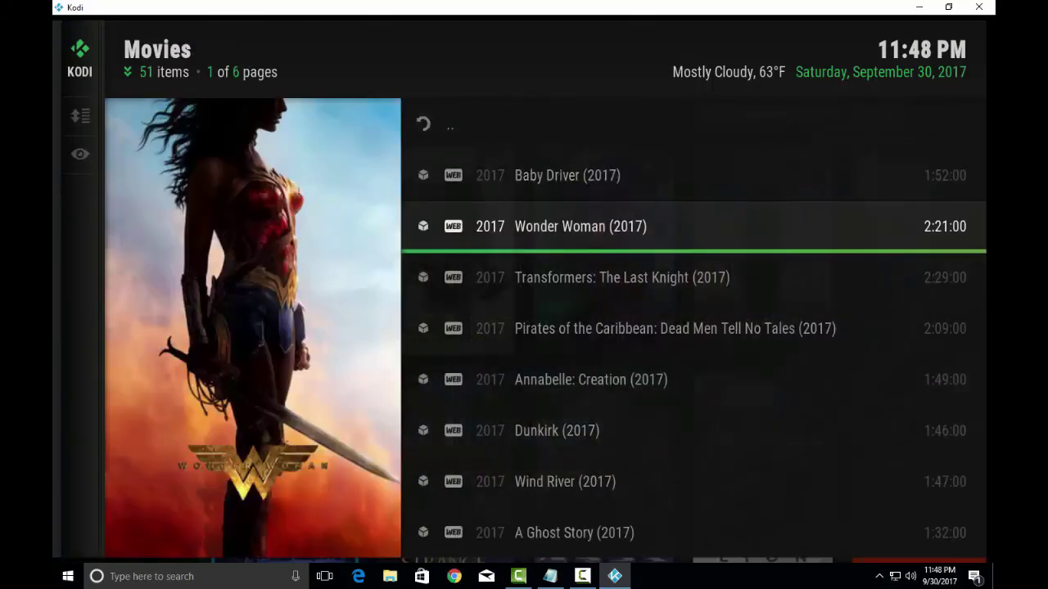
key(Down)
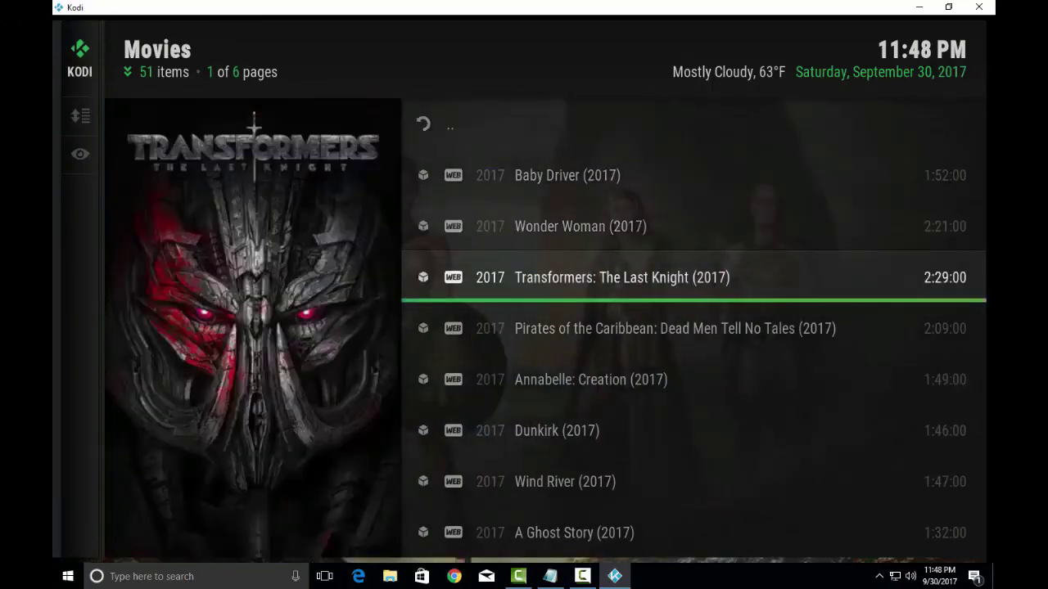
key(Down)
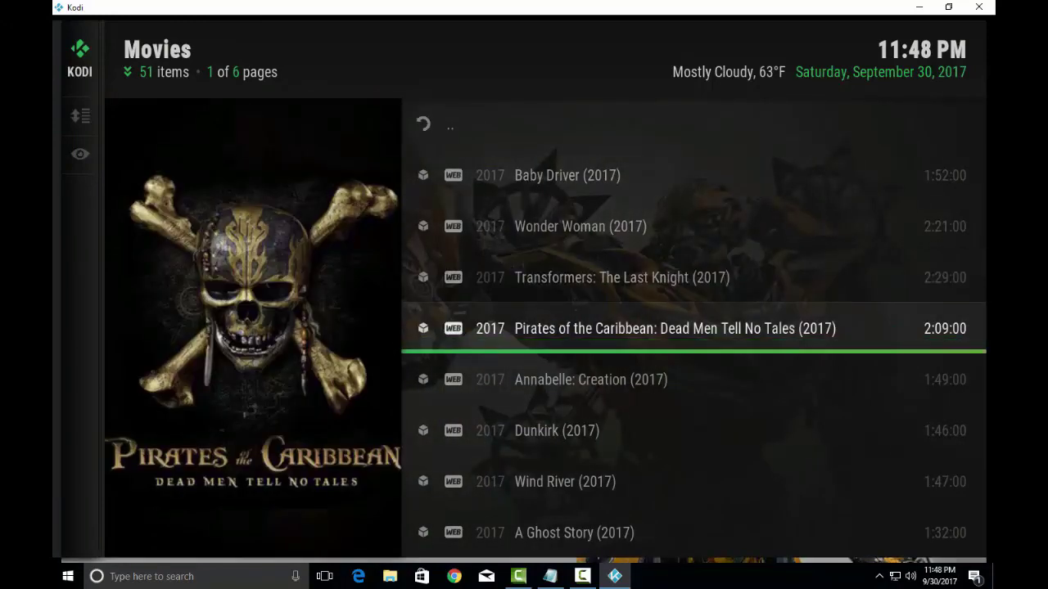
key(Down)
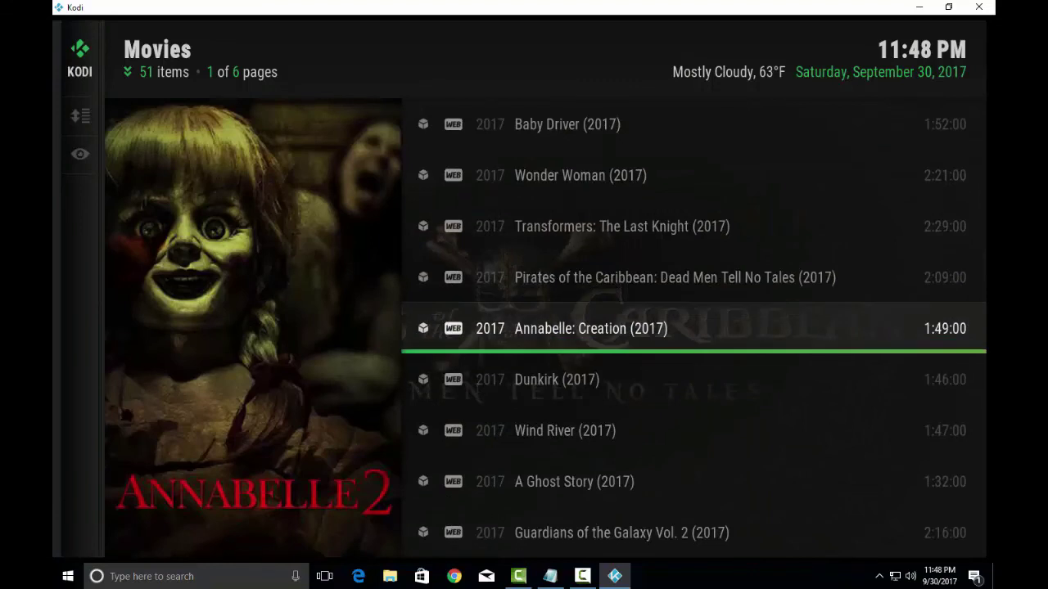
key(Down)
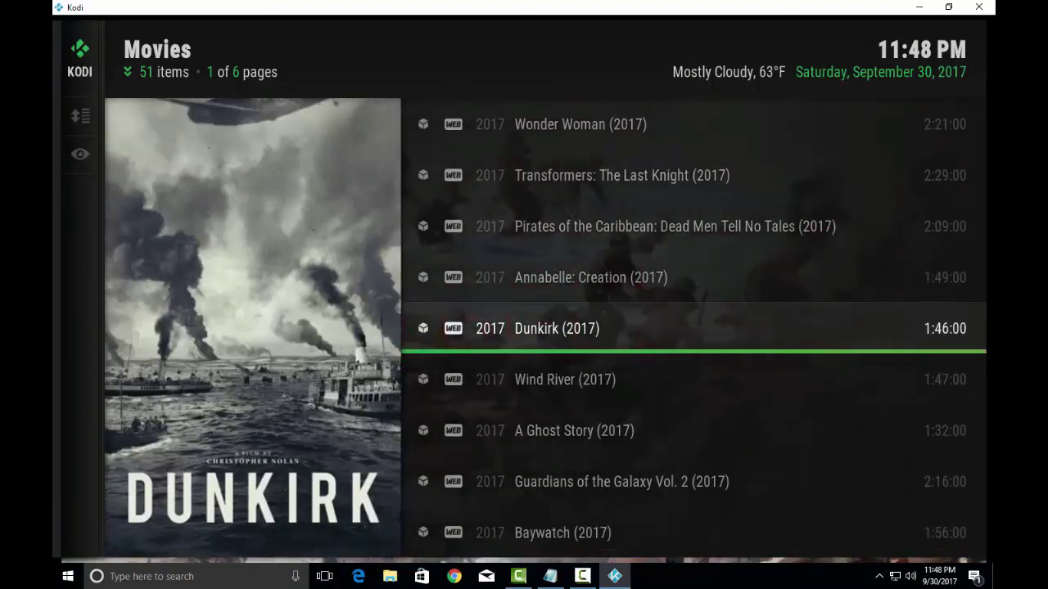
key(Down)
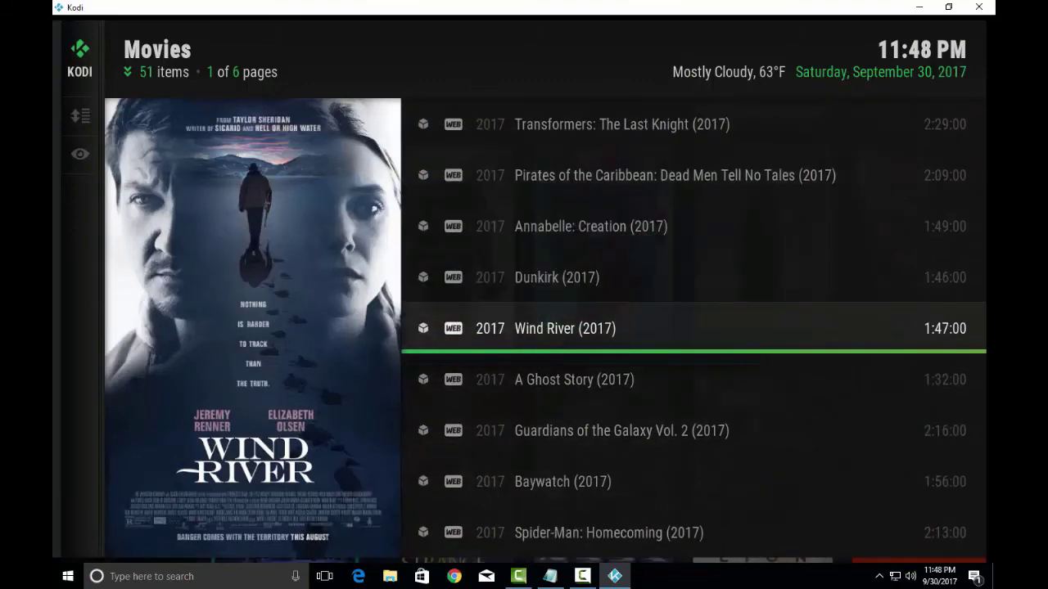